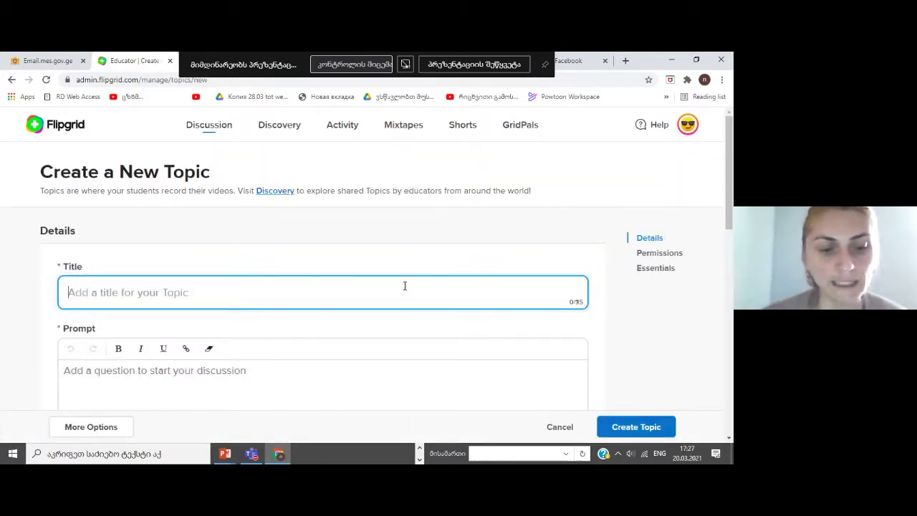
Enter the Georgian title 'ღრუბლოვანი საცავი' in the new topic's Title field
{"action": "key", "text": "alt+shift"}
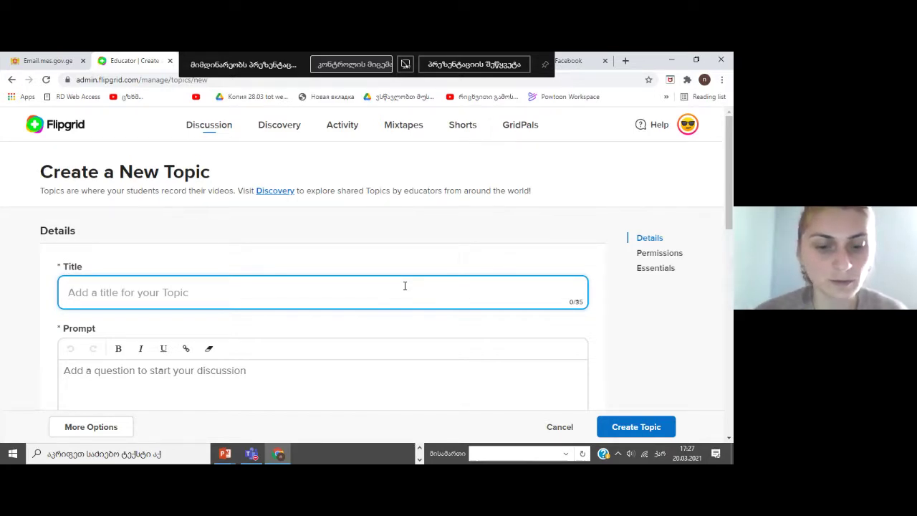
{"action": "type", "text": "ღრუბლ"}
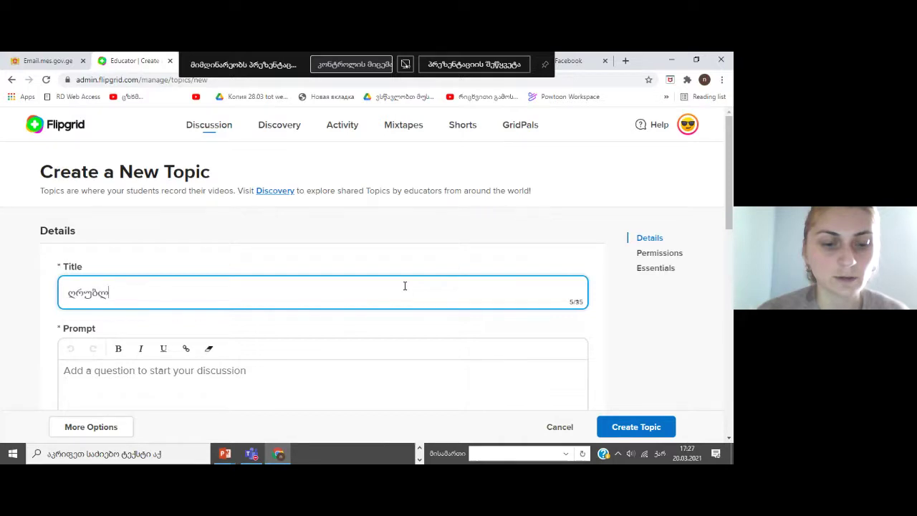
{"action": "type", "text": "ოვანი საცავი"}
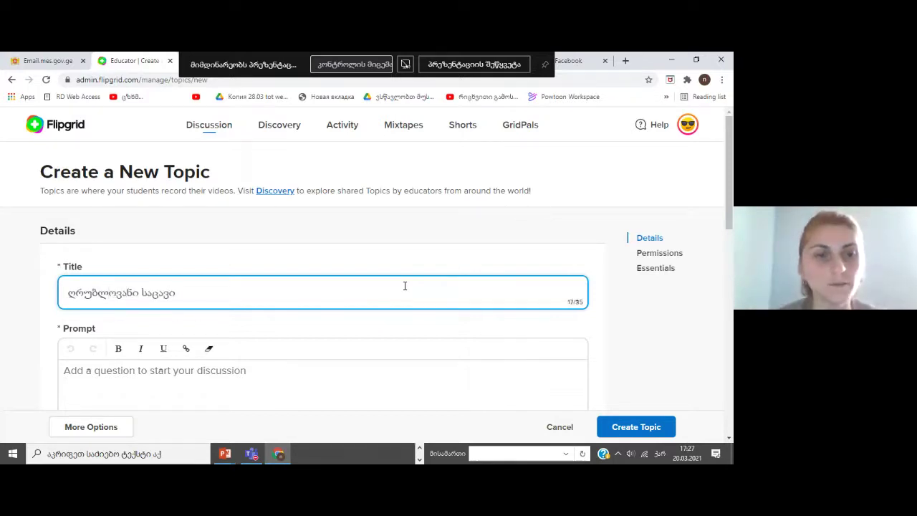
{"action": "left_click", "coordinate": [231, 372]}
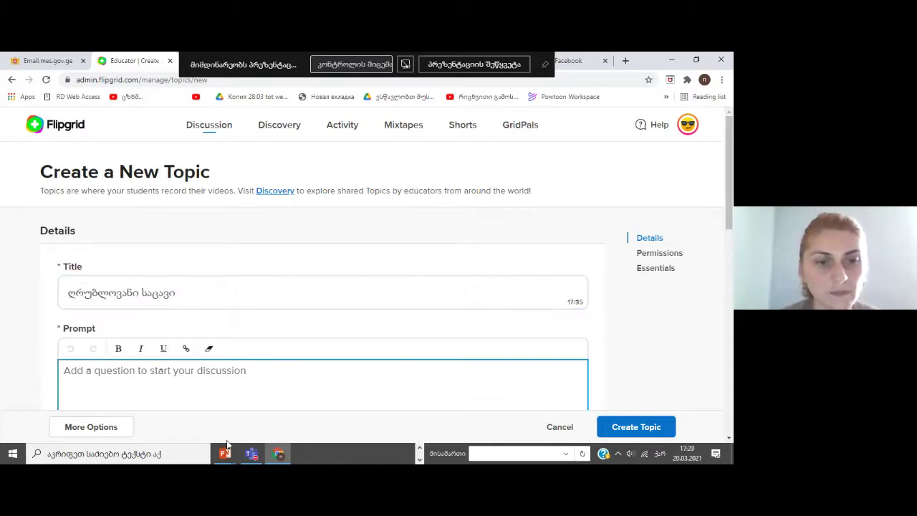
{"action": "left_click", "coordinate": [226, 455]}
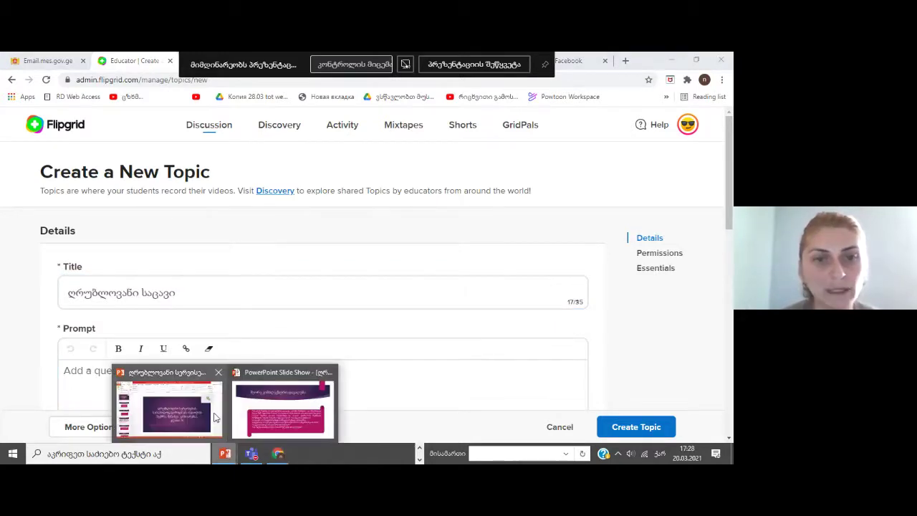
Copy all the task text from PowerPoint slide 15, 'მეორე კომპლექსური დავალება'
{"action": "left_click", "coordinate": [214, 417]}
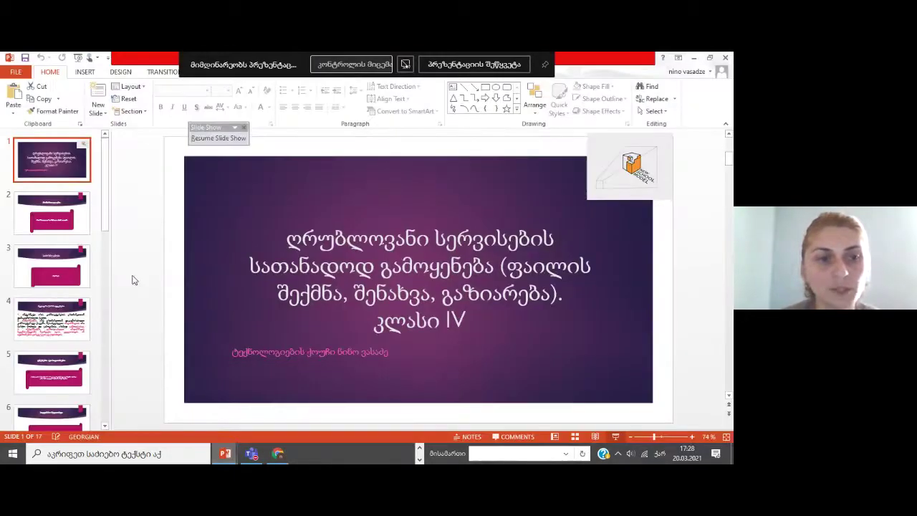
{"action": "scroll", "coordinate": [54, 286], "scroll_direction": "down", "scroll_amount": 5}
{"action": "left_click", "coordinate": [63, 344]}
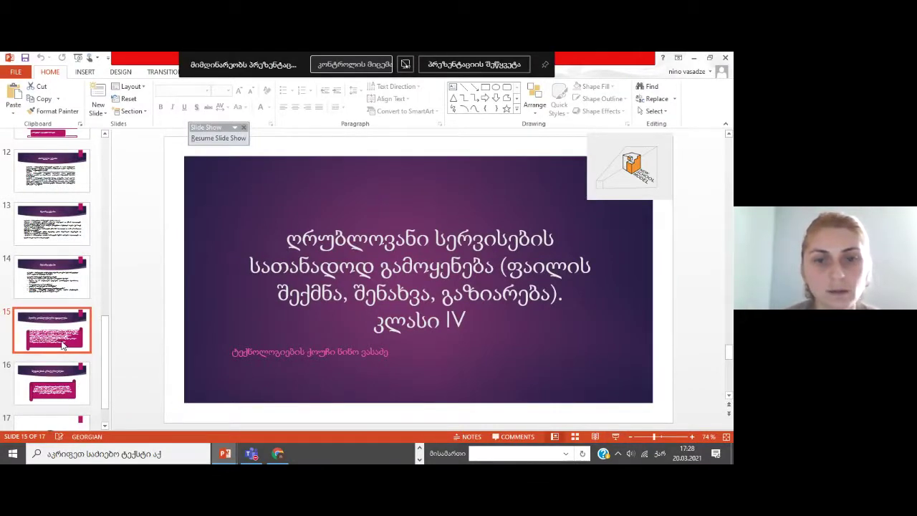
{"action": "left_click", "coordinate": [498, 369]}
{"action": "key", "text": "ctrl+a"}
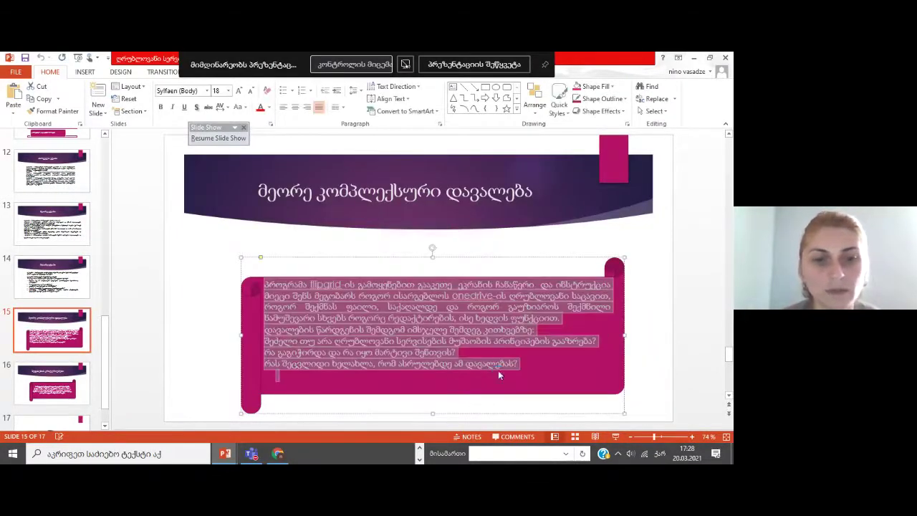
{"action": "left_click", "coordinate": [279, 454]}
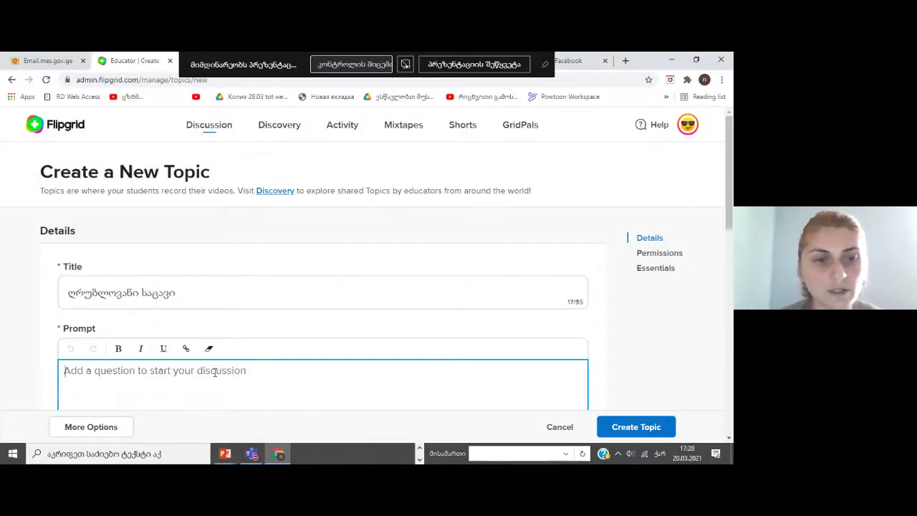
Paste the copied slide 15 task instructions into the topic Prompt (474 characters)
{"action": "key", "text": "ctrl+v"}
{"action": "right_click", "coordinate": [214, 374]}
{"action": "left_click", "coordinate": [543, 367]}
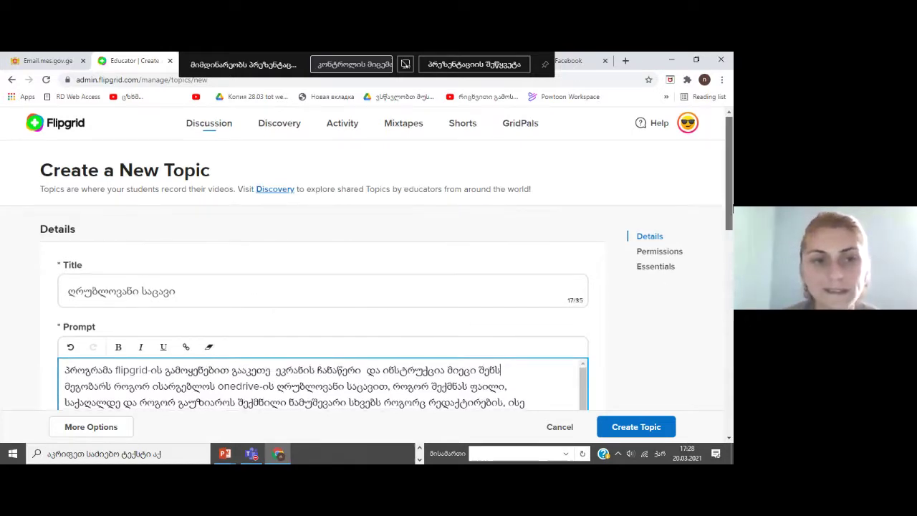
Choose Student Email as the way students join the topic
{"action": "left_click_drag", "start_coordinate": [729, 209], "coordinate": [729, 262]}
{"action": "scroll", "coordinate": [467, 275], "scroll_direction": "down", "scroll_amount": 3}
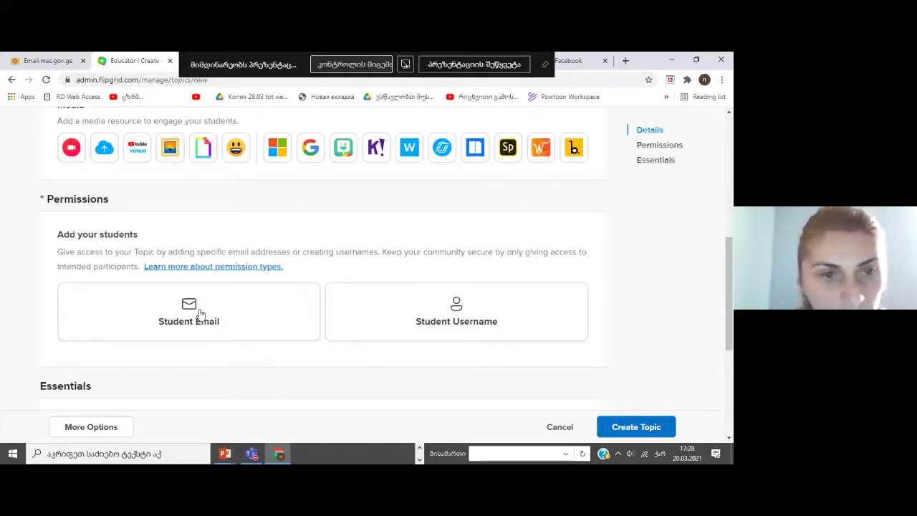
{"action": "left_click", "coordinate": [201, 313]}
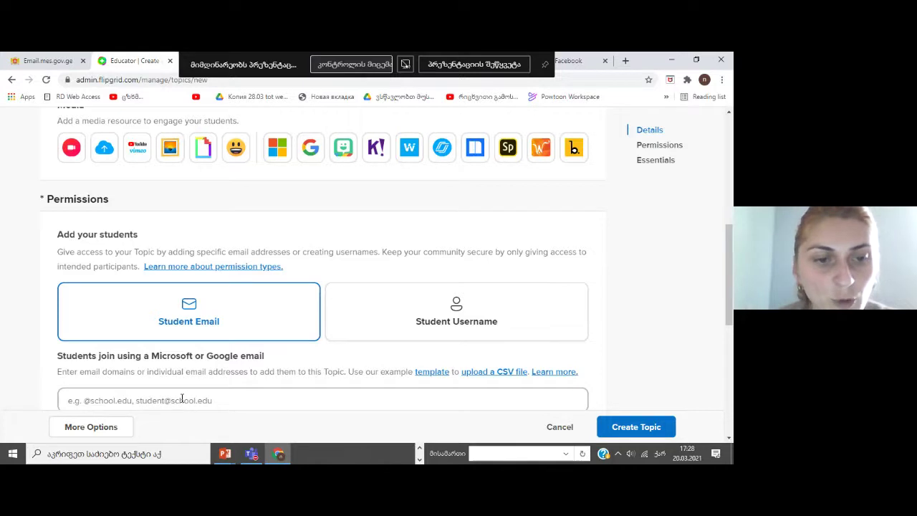
Add the student's email address to the topic's Student Email join list
{"action": "left_click", "coordinate": [146, 399]}
{"action": "left_click", "coordinate": [145, 399]}
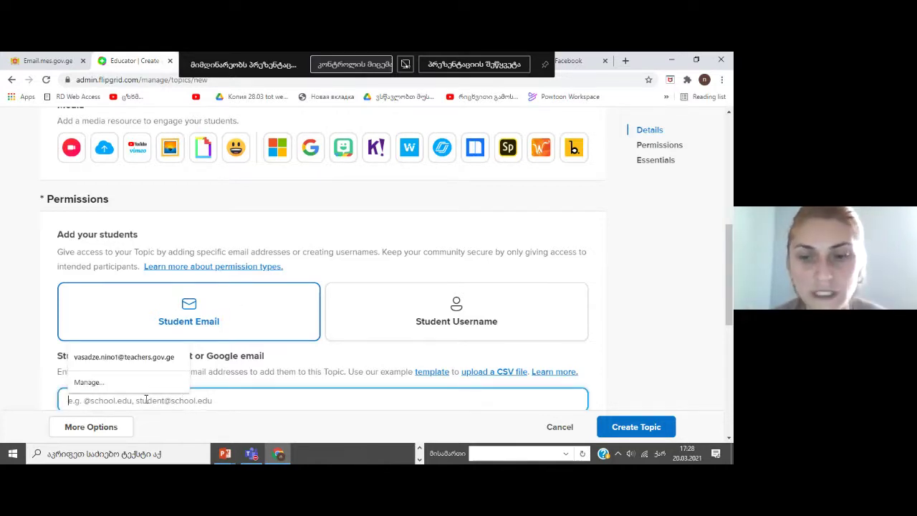
{"action": "key", "text": "alt+shift"}
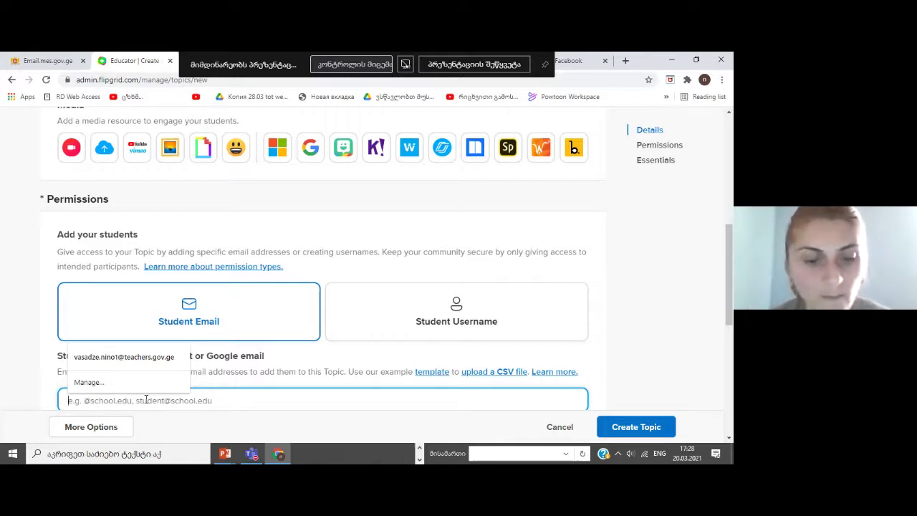
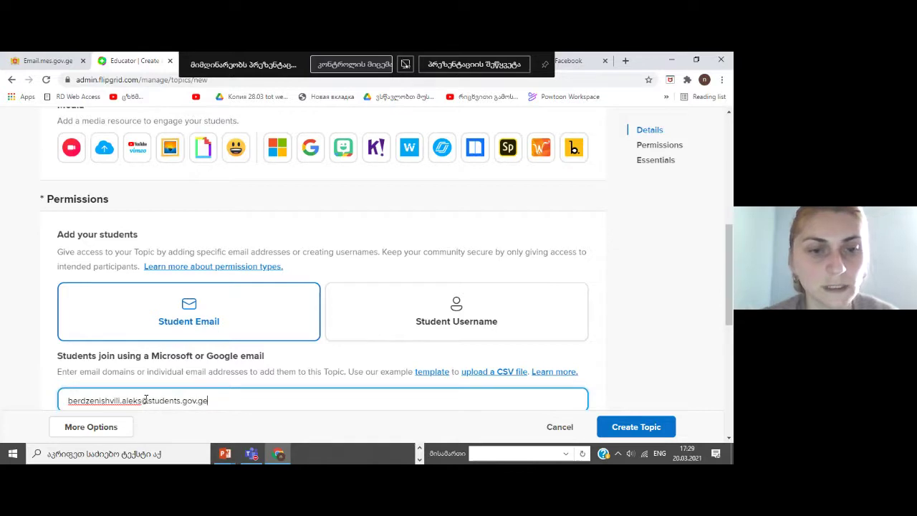
{"action": "key", "text": "Return"}
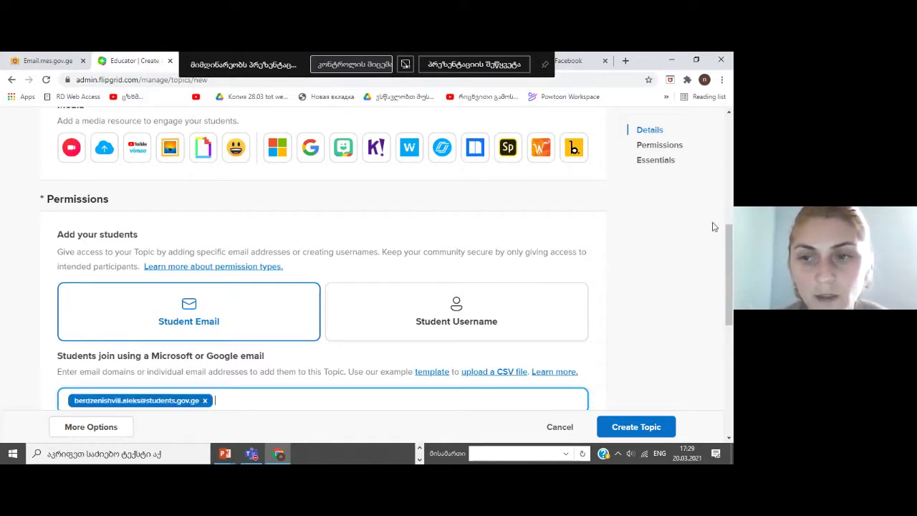
{"action": "scroll", "coordinate": [278, 304], "scroll_direction": "down", "scroll_amount": 2}
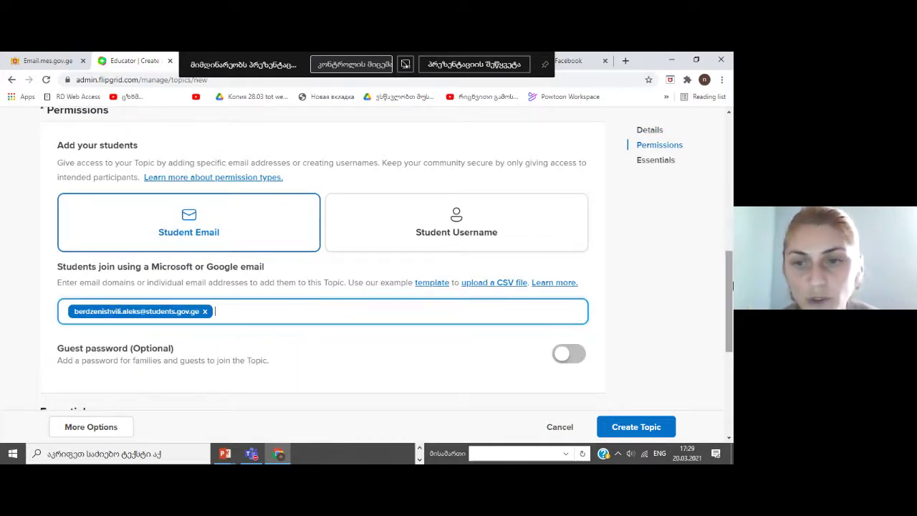
{"action": "left_click_drag", "start_coordinate": [731, 285], "coordinate": [731, 340]}
{"action": "left_click", "coordinate": [539, 222]}
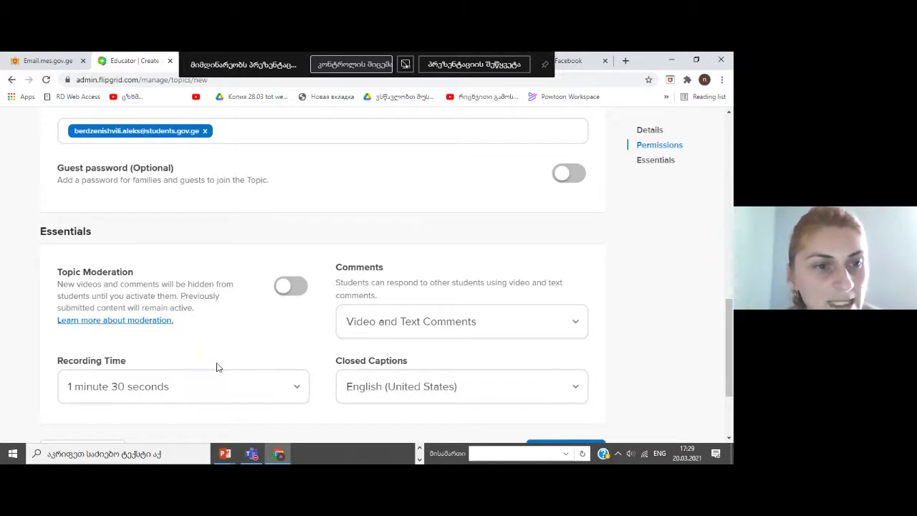
{"action": "left_click", "coordinate": [275, 387]}
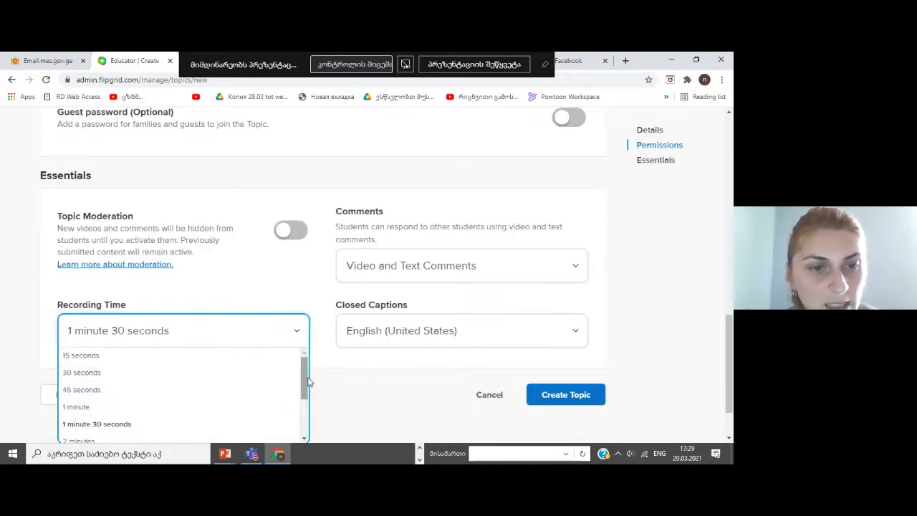
{"action": "left_click_drag", "start_coordinate": [308, 383], "coordinate": [256, 411]}
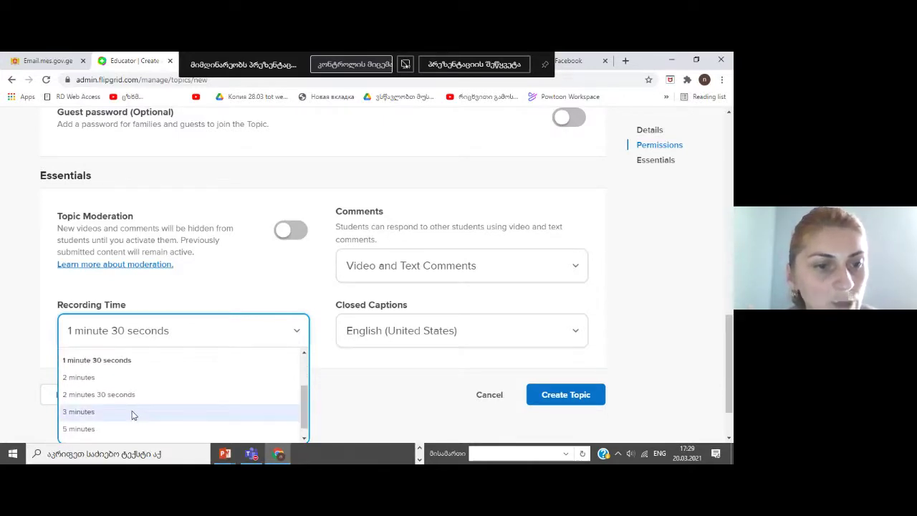
{"action": "left_click_drag", "start_coordinate": [304, 419], "coordinate": [306, 442]}
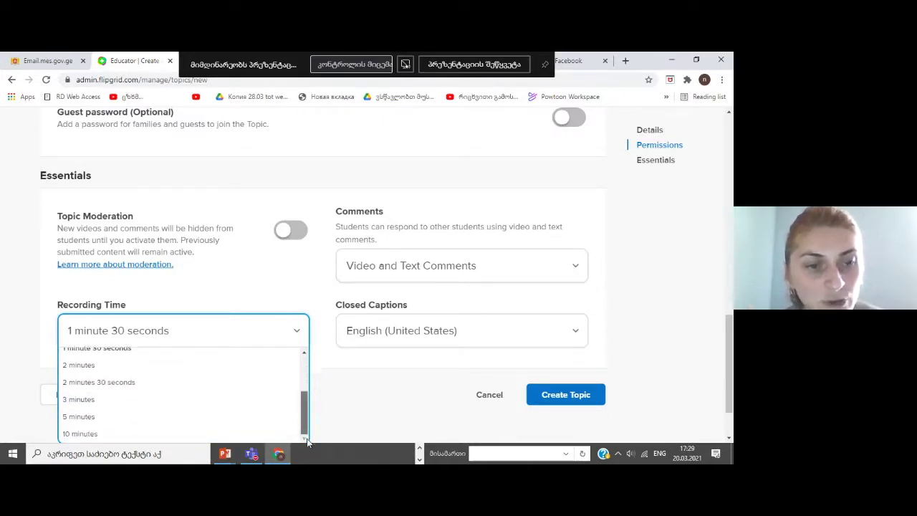
{"action": "left_click", "coordinate": [139, 399]}
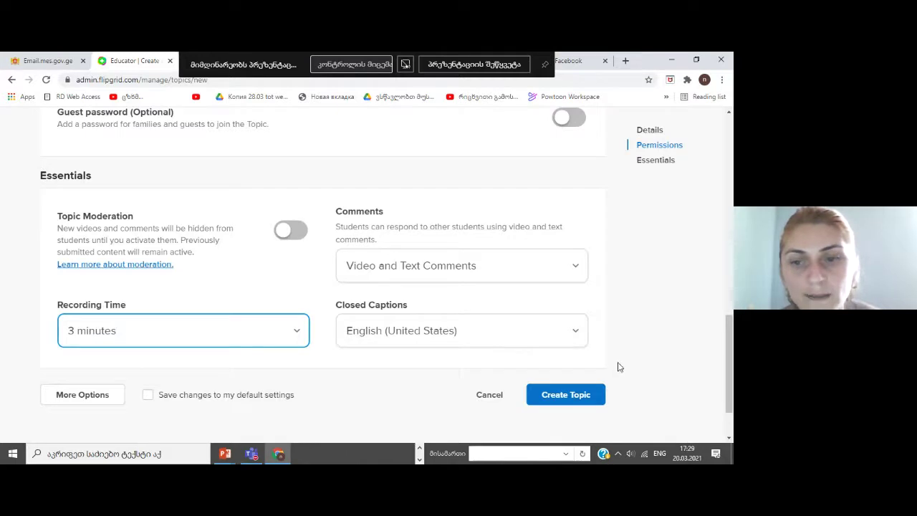
{"action": "left_click", "coordinate": [576, 401]}
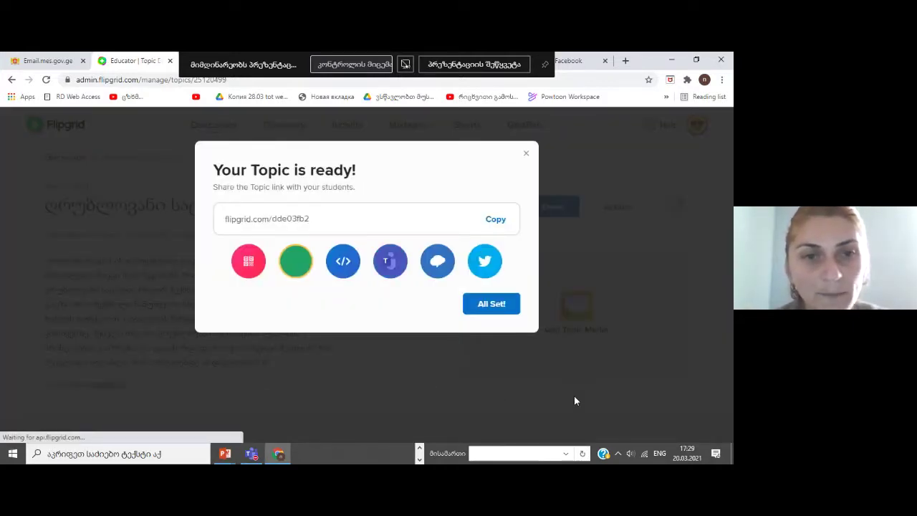
{"action": "left_click", "coordinate": [501, 224]}
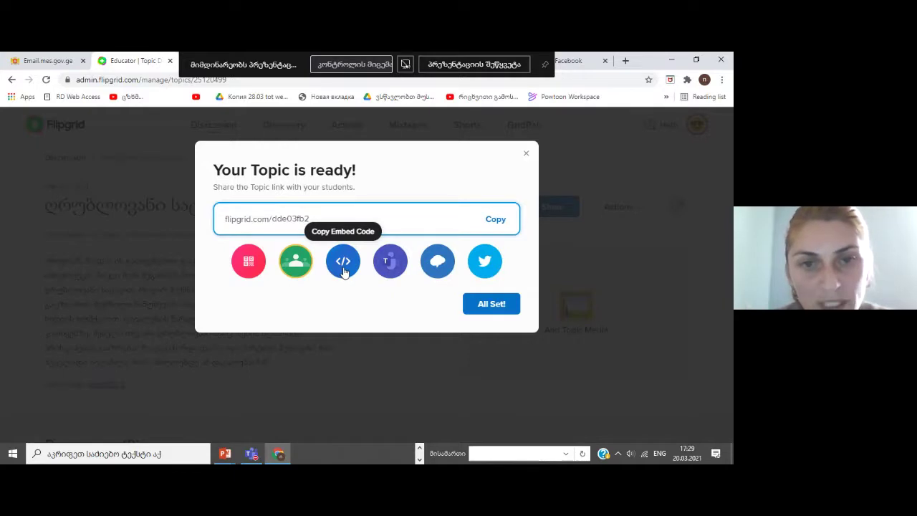
{"action": "left_click", "coordinate": [393, 261]}
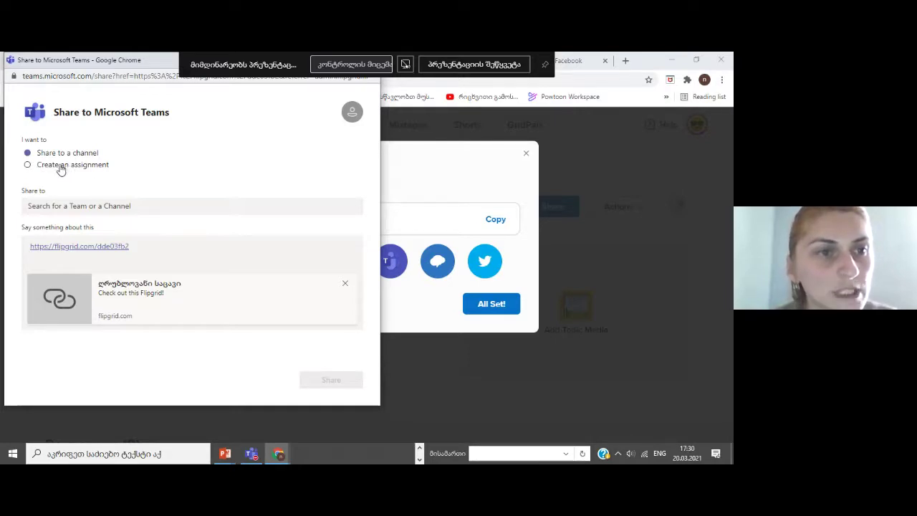
Choose to create a Teams assignment for the class საცდელი კლასი
{"action": "left_click", "coordinate": [55, 167]}
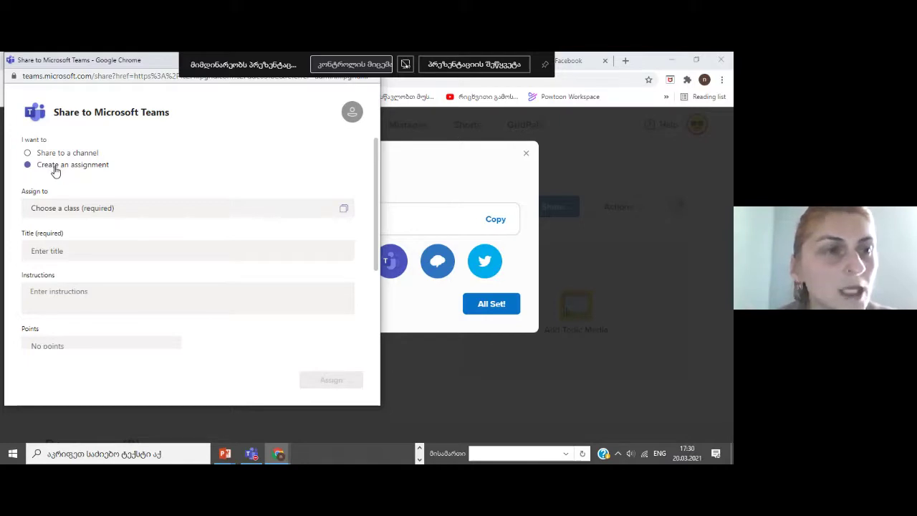
{"action": "left_click", "coordinate": [54, 208]}
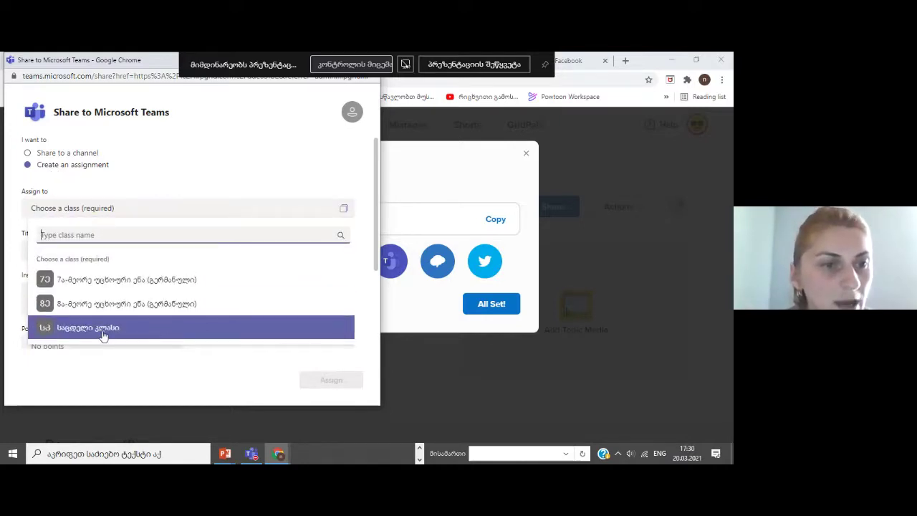
{"action": "left_click", "coordinate": [104, 334]}
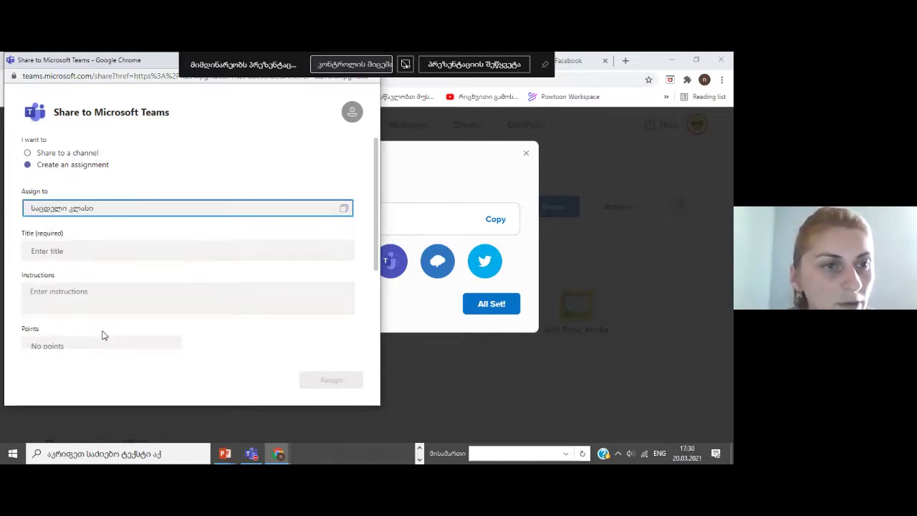
Title the assignment 'გააკეთე ვიდეოჩანაწერი', assign it, and close the confirmation
{"action": "left_click", "coordinate": [81, 249]}
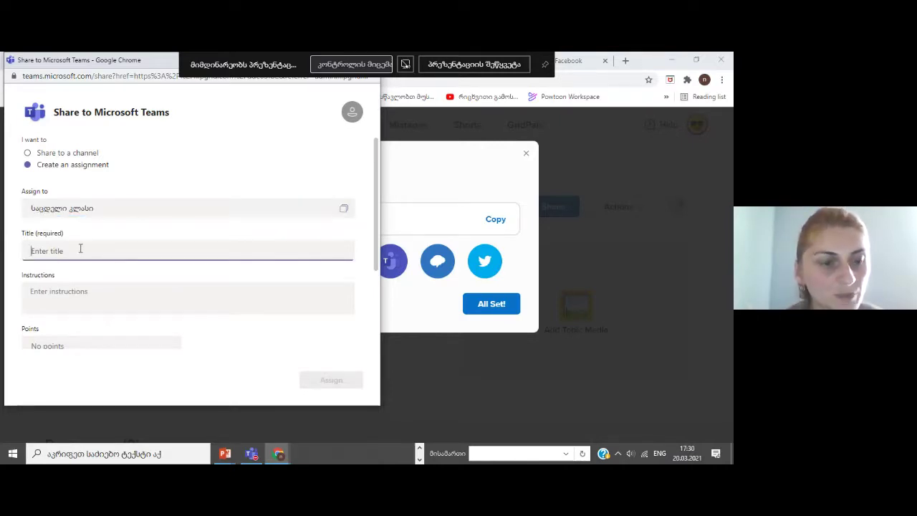
{"action": "type", "text": "gaake"}
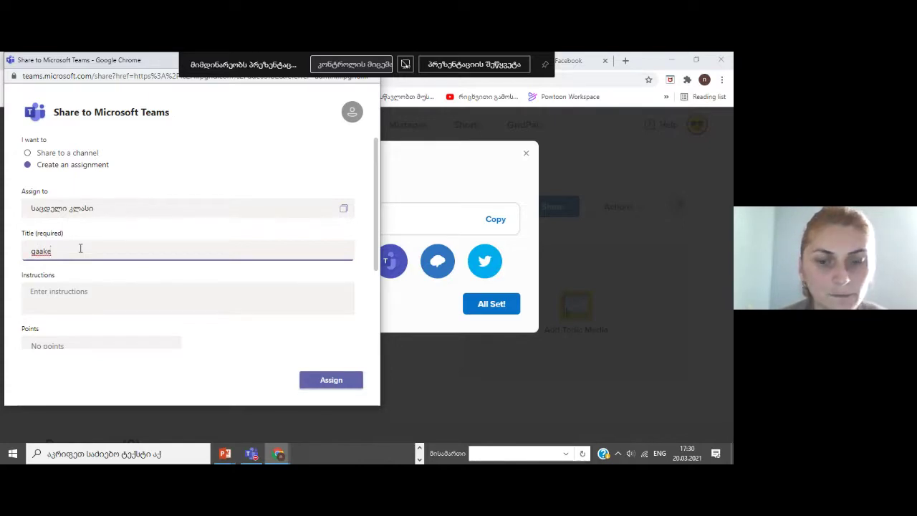
{"action": "key", "text": "BackSpace"}
{"action": "key", "text": "BackSpace"}
{"action": "key", "text": "BackSpace"}
{"action": "key", "text": "BackSpace"}
{"action": "key", "text": "BackSpace"}
{"action": "key", "text": "alt+shift"}
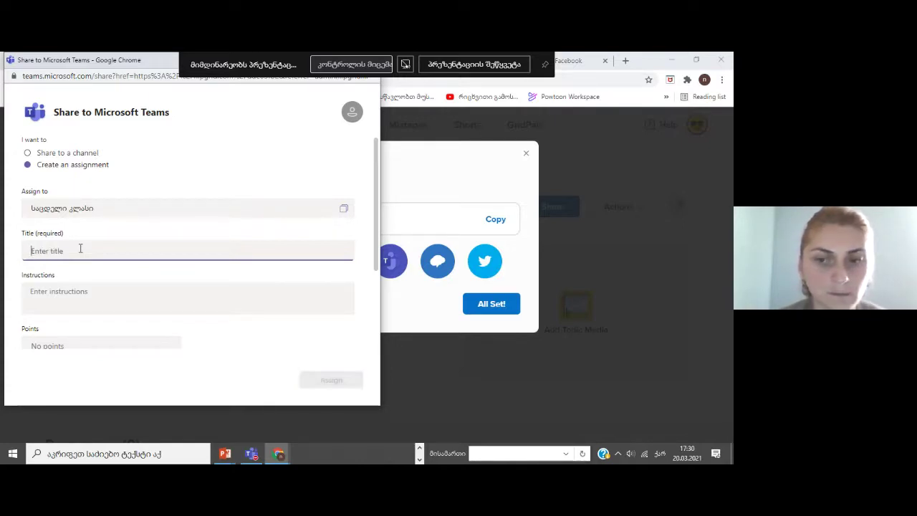
{"action": "type", "text": "გააკეთე"}
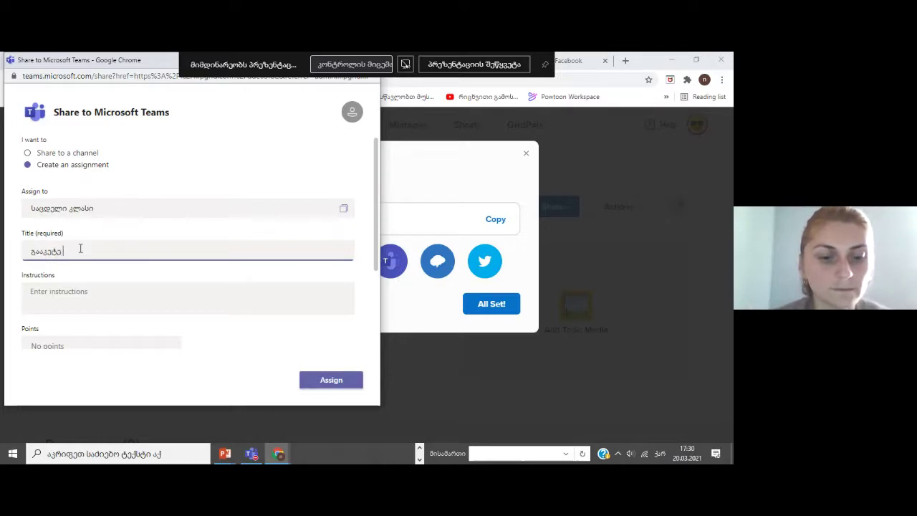
{"action": "type", "text": " ვიდეოჩანაწერი"}
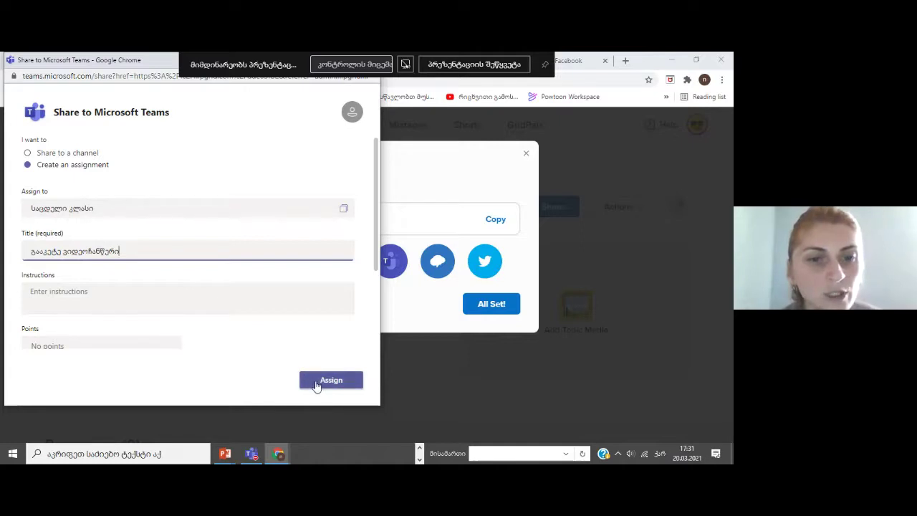
{"action": "left_click", "coordinate": [316, 383]}
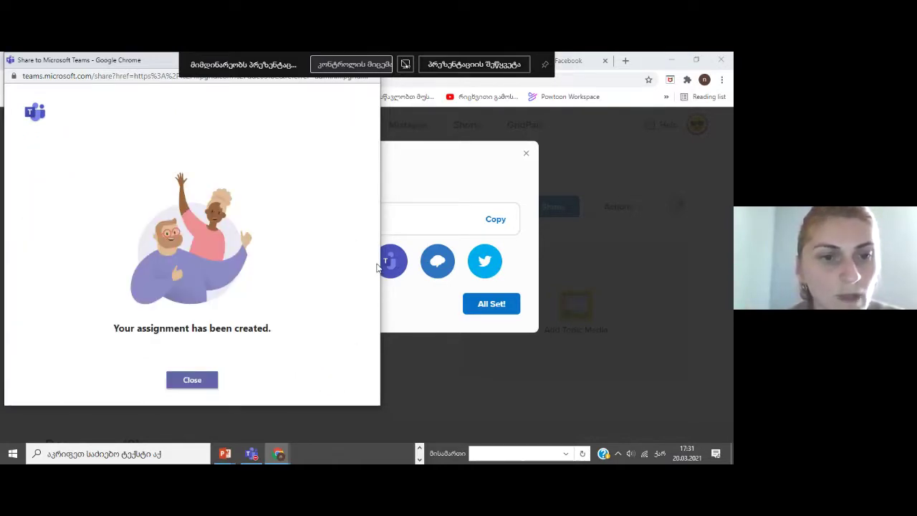
{"action": "left_click", "coordinate": [200, 381]}
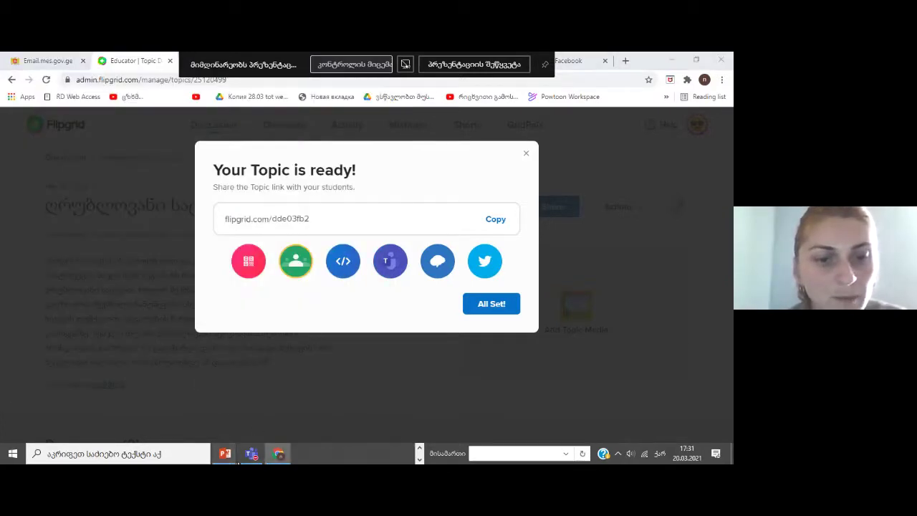
Minimize Teams and the browser, then resume the PowerPoint slideshow on slide 15
{"action": "mouse_move", "coordinate": [237, 461]}
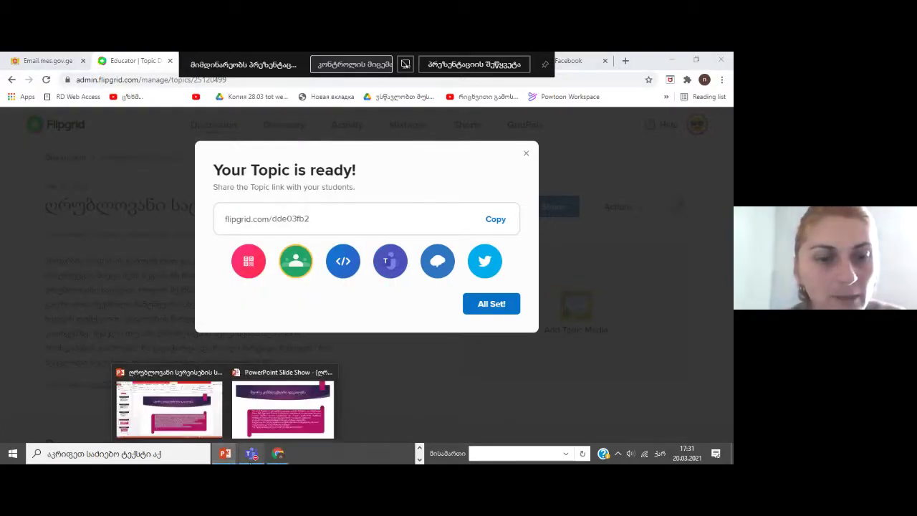
{"action": "left_click", "coordinate": [250, 459]}
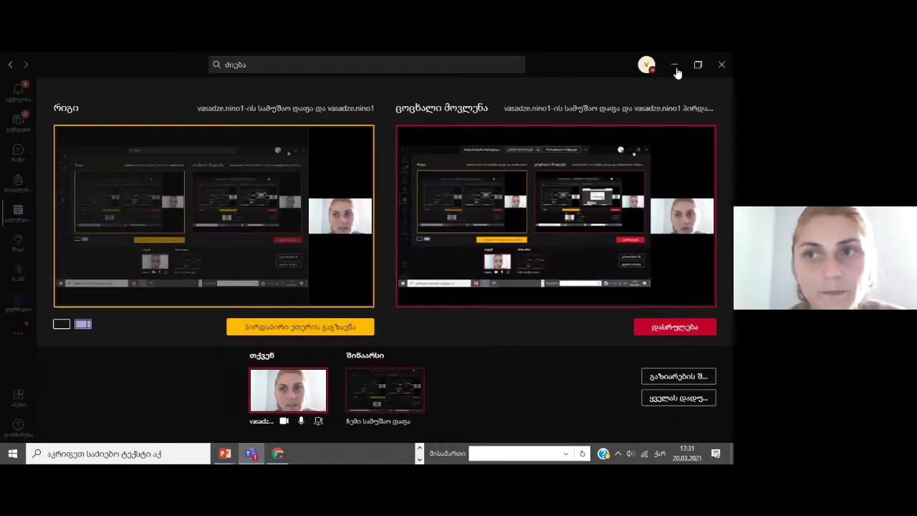
{"action": "left_click", "coordinate": [674, 66]}
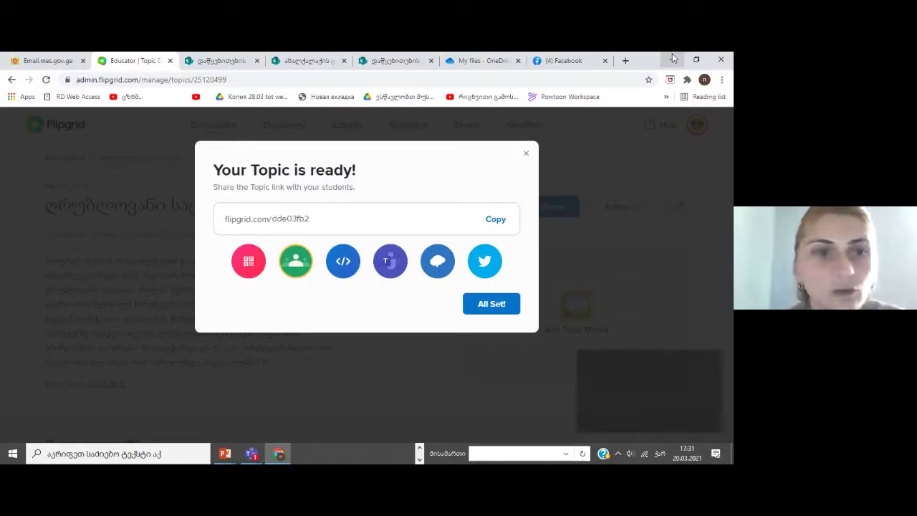
{"action": "left_click", "coordinate": [673, 60]}
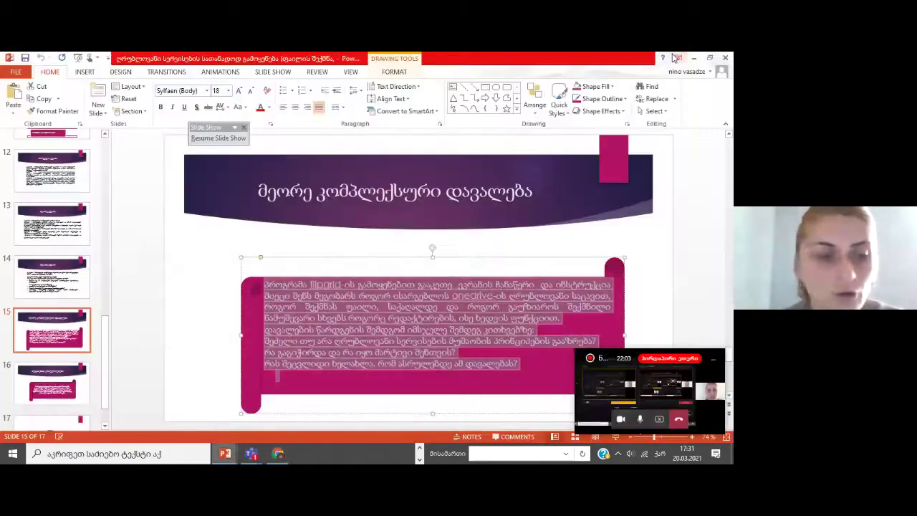
{"action": "key", "text": "shift+F5"}
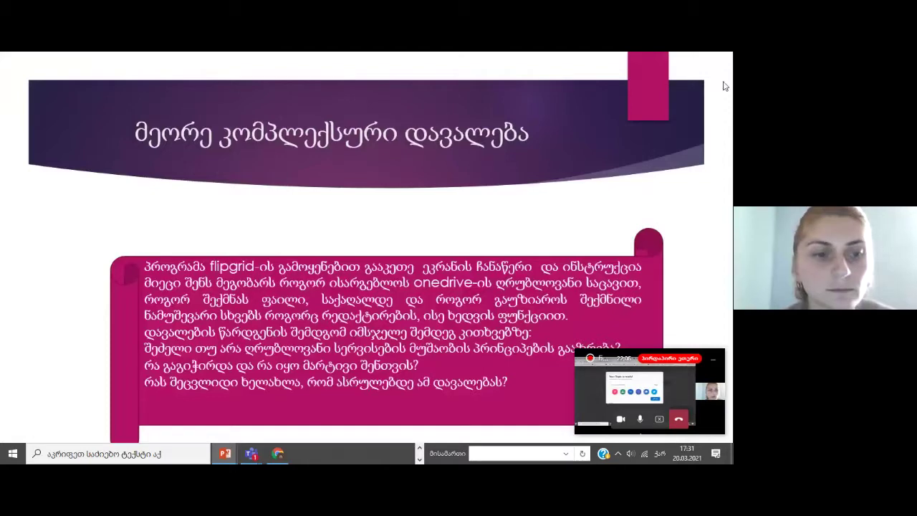
Leave the slideshow and launch Microsoft Teams to the ზოგადი channel's assignment post
{"action": "key", "text": "super+d"}
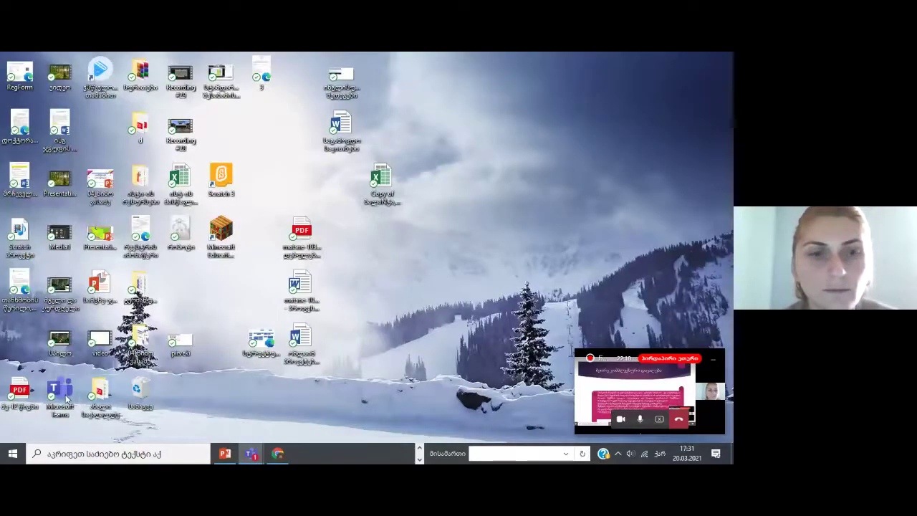
{"action": "left_click", "coordinate": [67, 396]}
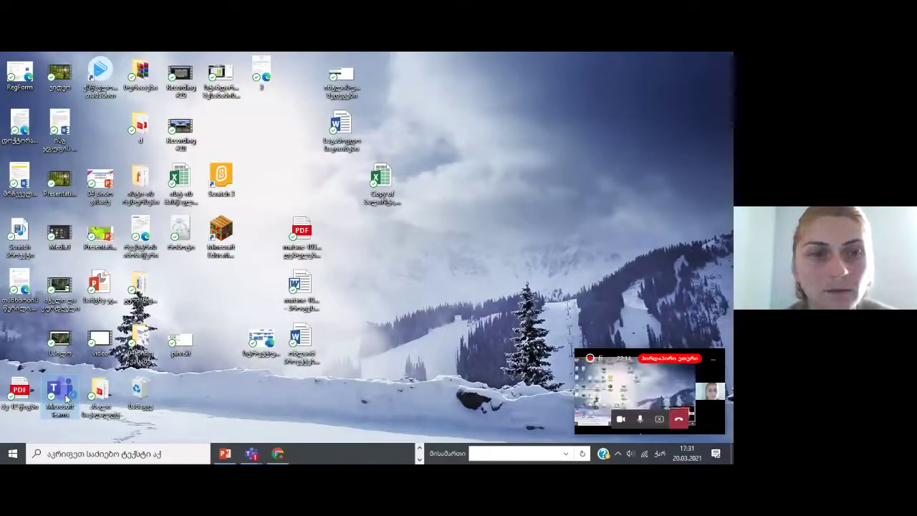
{"action": "double_click", "coordinate": [67, 396]}
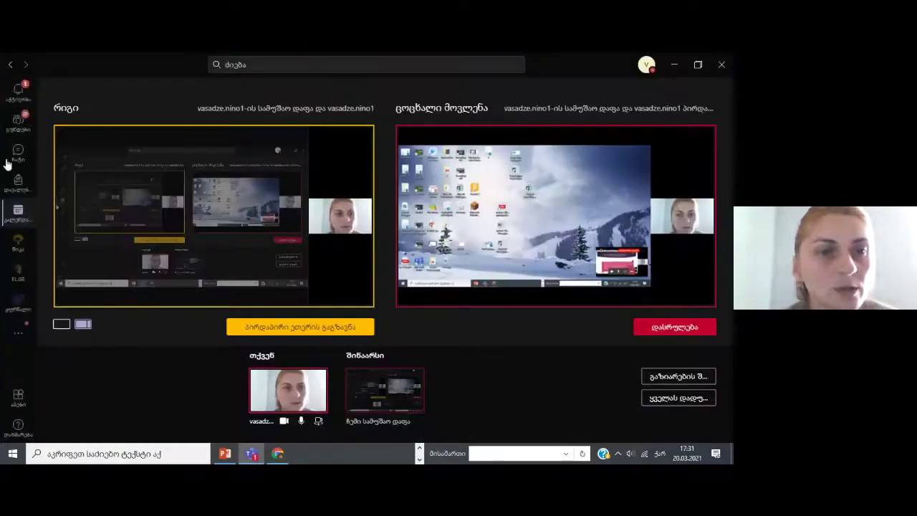
{"action": "left_click", "coordinate": [11, 93]}
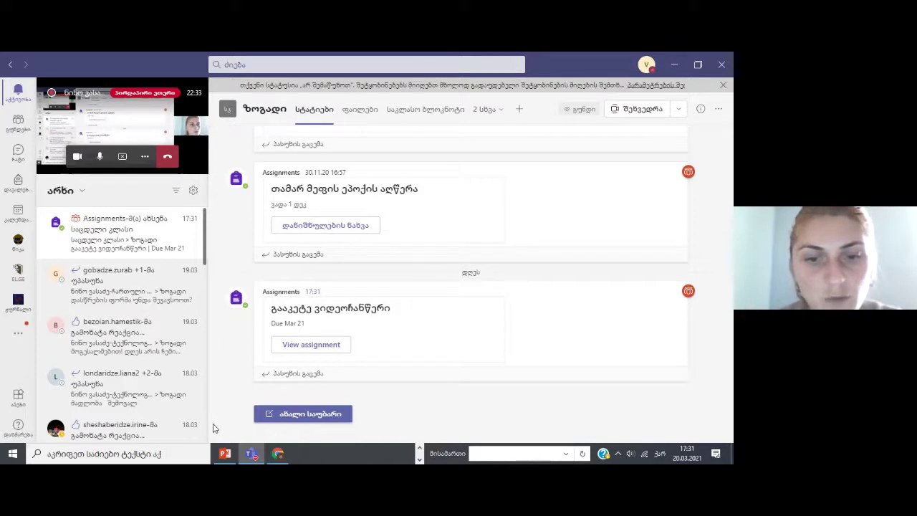
Cycle through the taskbar app shortcuts and switch to the Edge browser
{"action": "left_click", "coordinate": [419, 447]}
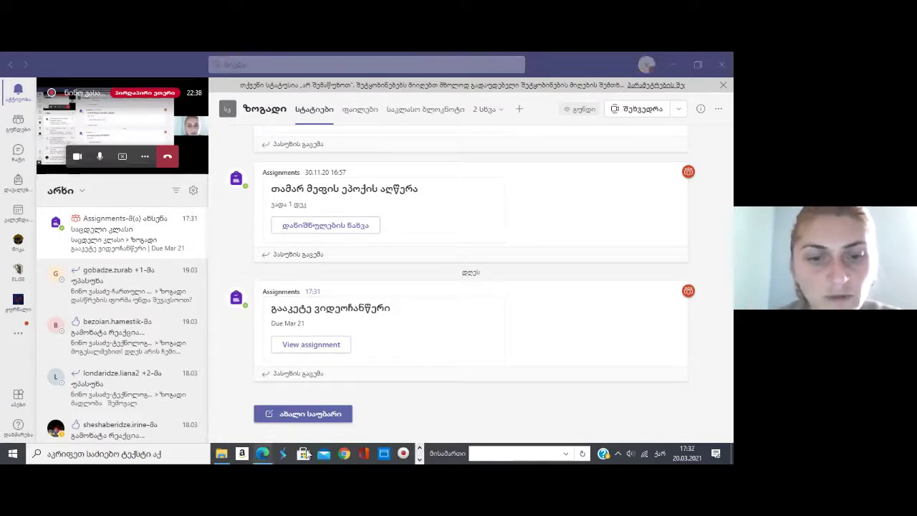
{"action": "left_click", "coordinate": [419, 450]}
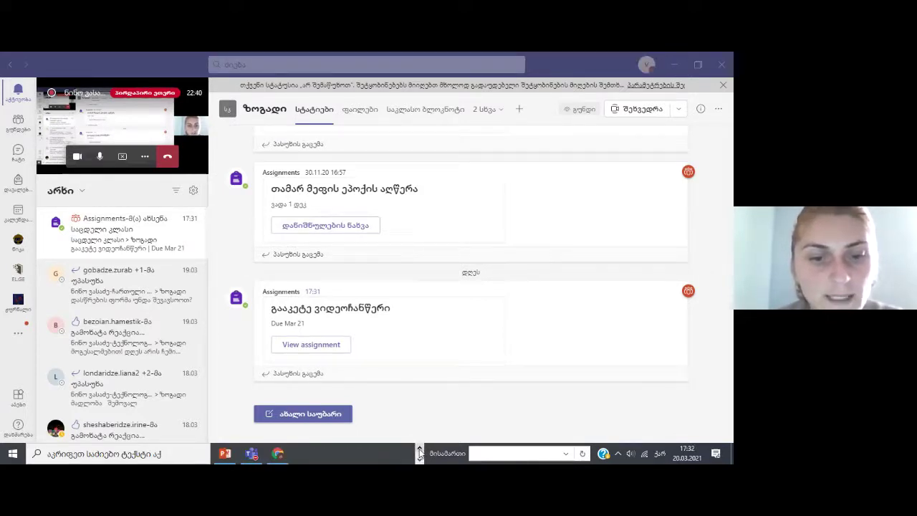
{"action": "left_click", "coordinate": [419, 450]}
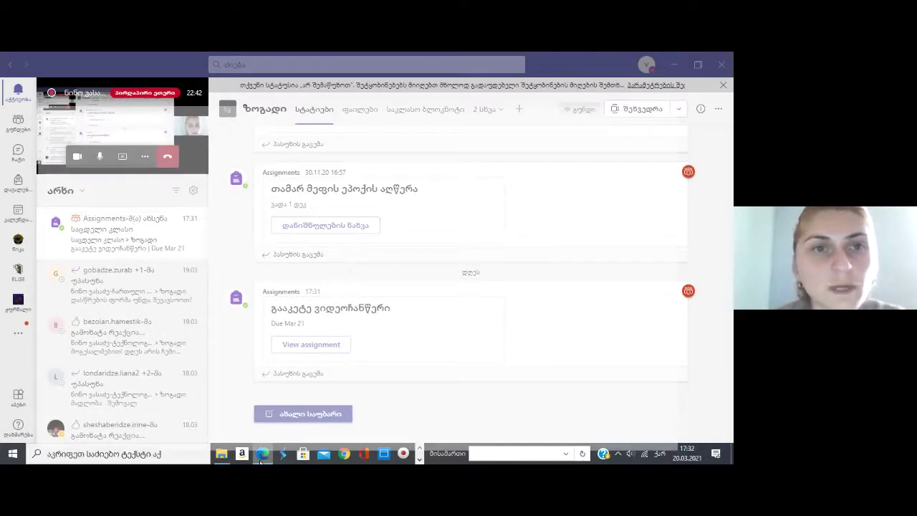
{"action": "left_click", "coordinate": [262, 457]}
{"action": "left_click", "coordinate": [247, 80]}
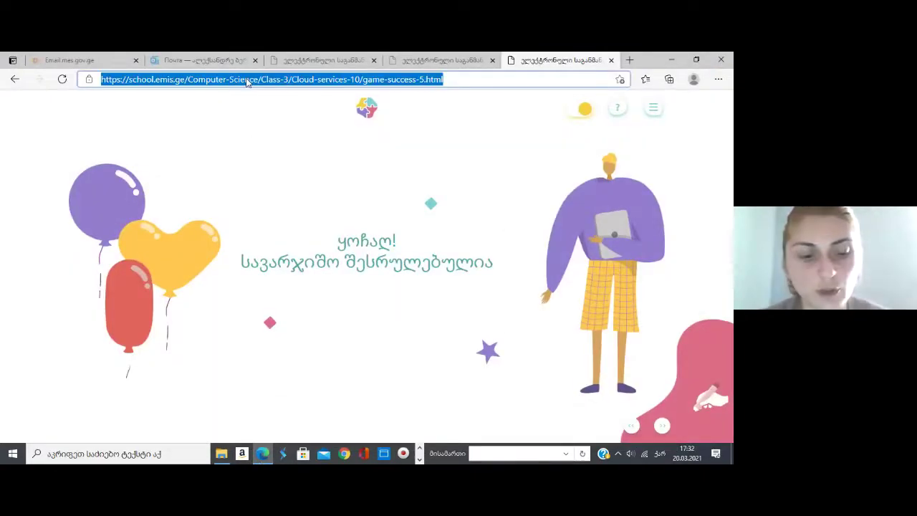
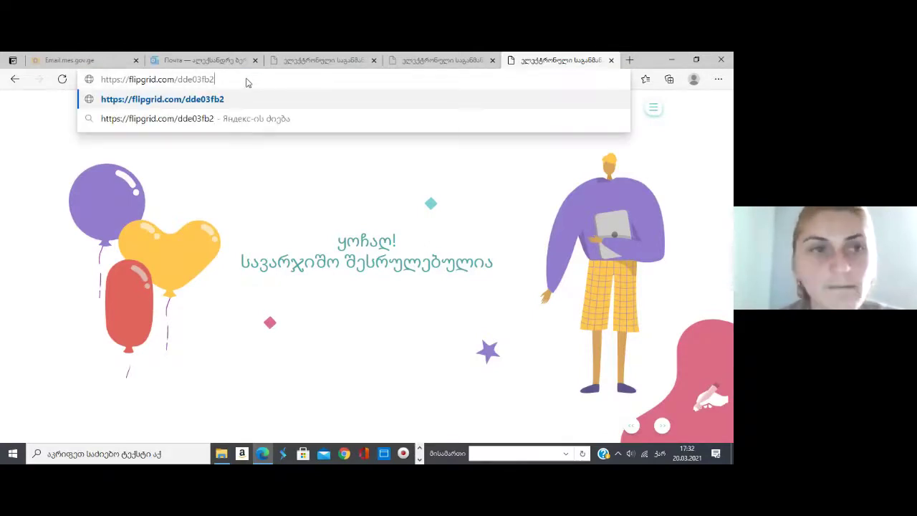
{"action": "key", "text": "Return"}
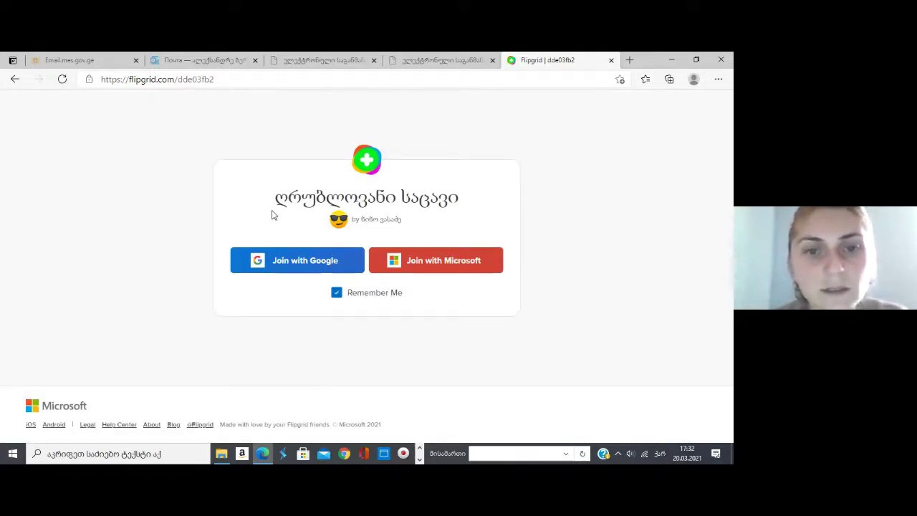
{"action": "left_click", "coordinate": [460, 265]}
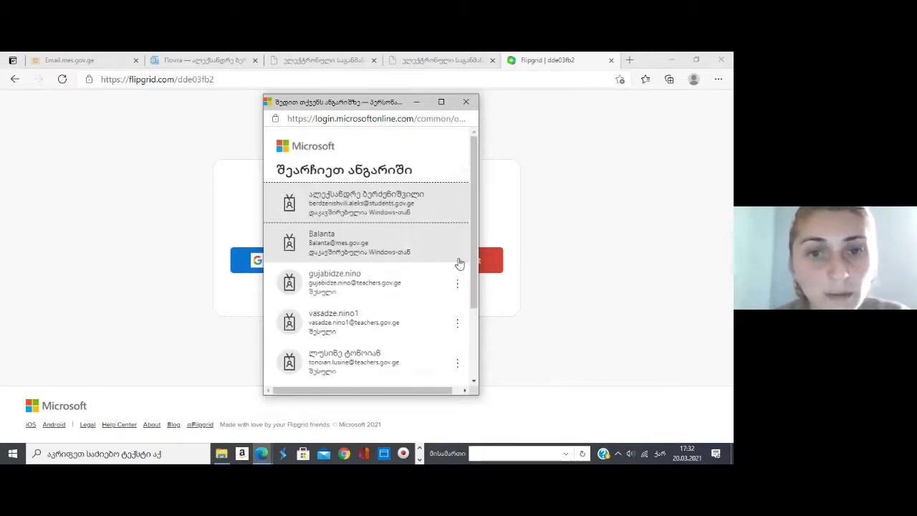
{"action": "left_click", "coordinate": [405, 210]}
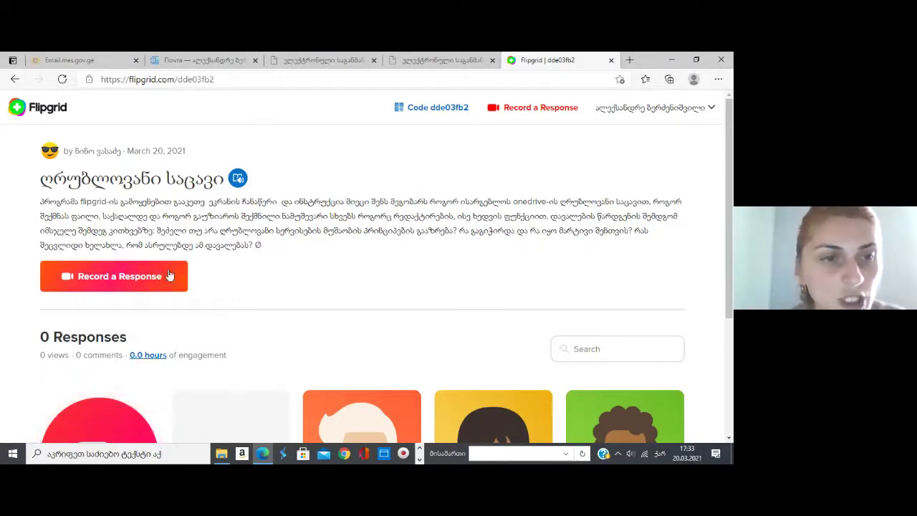
Start a response to the topic, then switch over to Microsoft Teams
{"action": "left_click", "coordinate": [98, 280]}
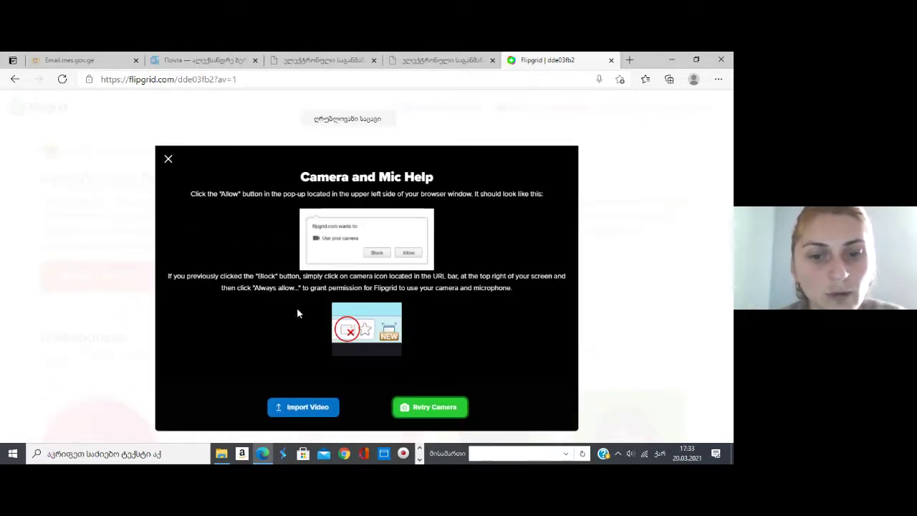
{"action": "left_click", "coordinate": [420, 459]}
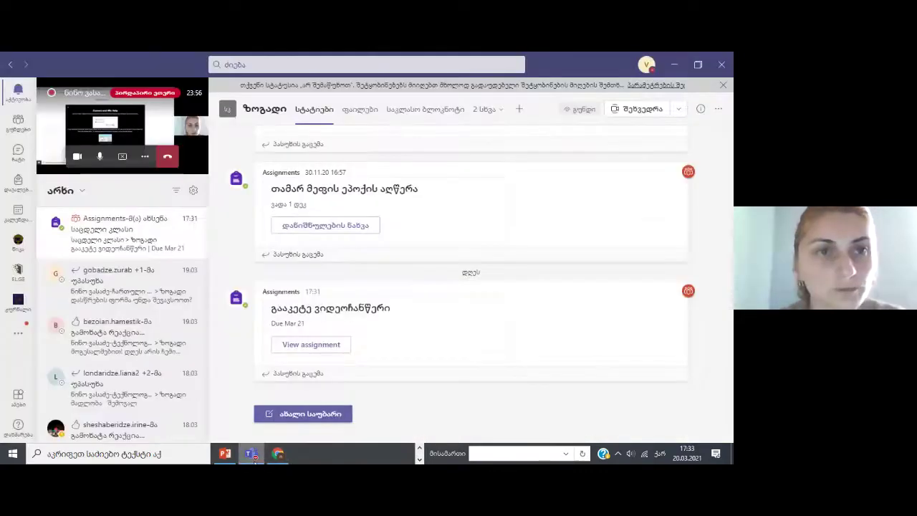
{"action": "left_click", "coordinate": [250, 453]}
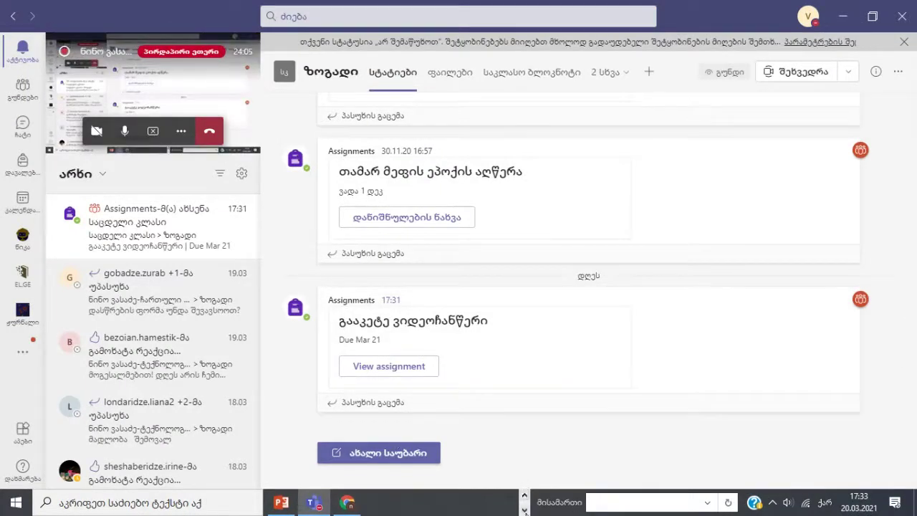
Return to the Edge window and reload the Flipgrid topic page so the camera recorder loads
{"action": "left_click", "coordinate": [524, 510]}
{"action": "left_click", "coordinate": [525, 510]}
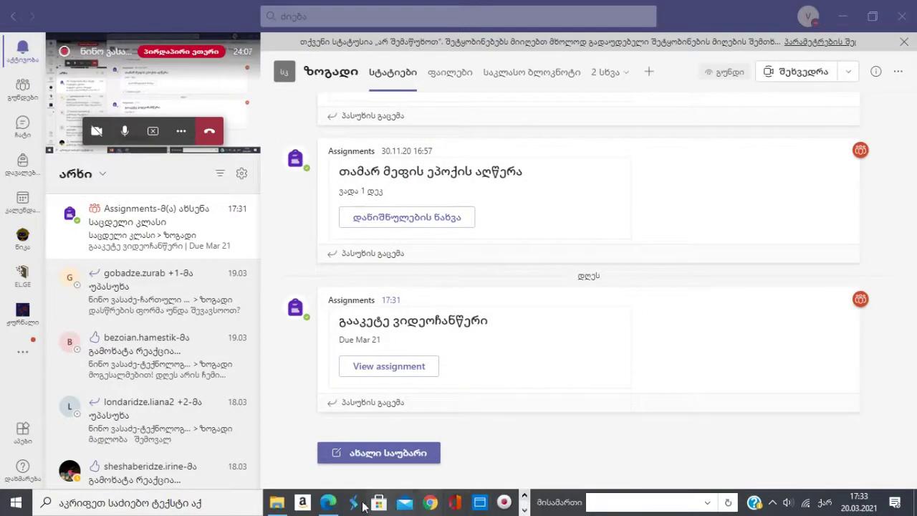
{"action": "left_click", "coordinate": [327, 504]}
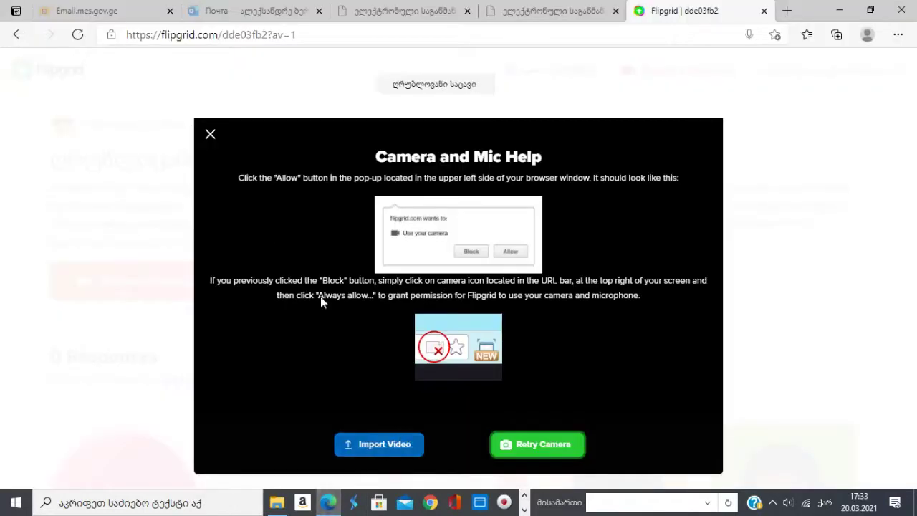
{"action": "left_click", "coordinate": [79, 35]}
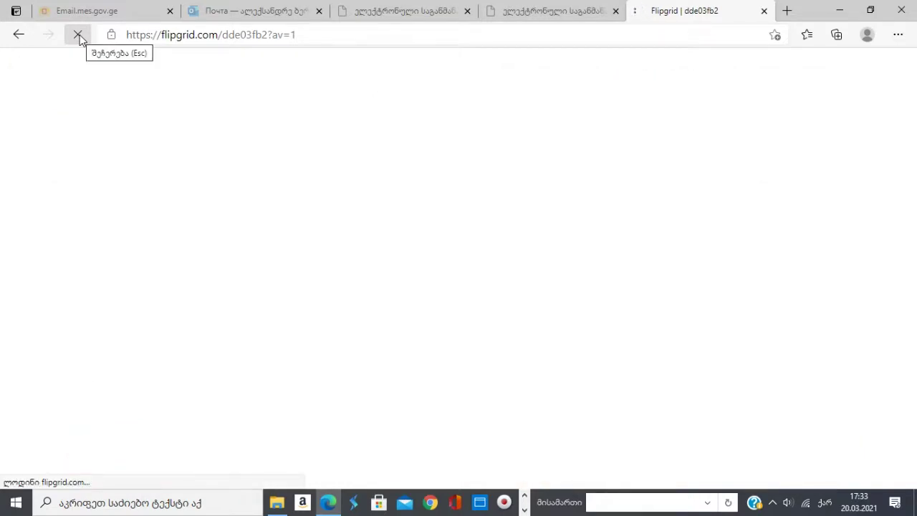
{"action": "left_click", "coordinate": [78, 35]}
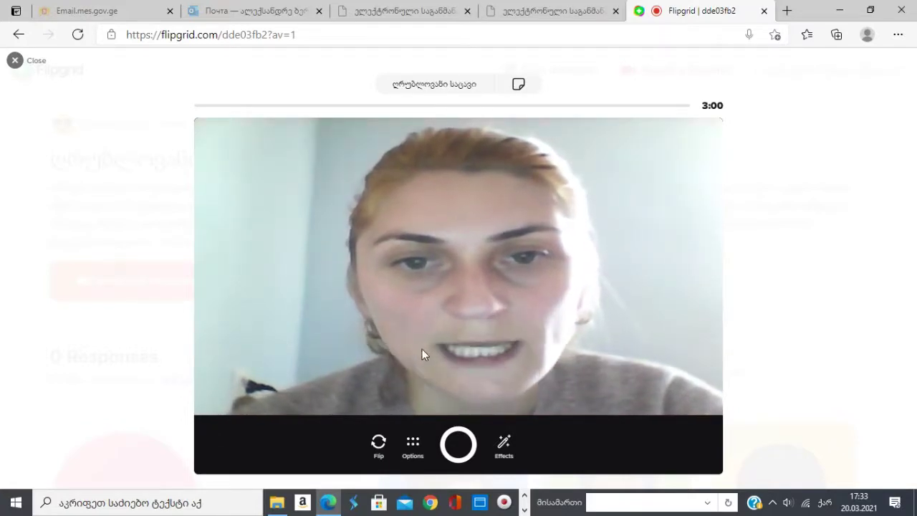
Switch the recorder to screen recording, share the Flipgrid browser window, then go to Chrome
{"action": "left_click", "coordinate": [413, 451]}
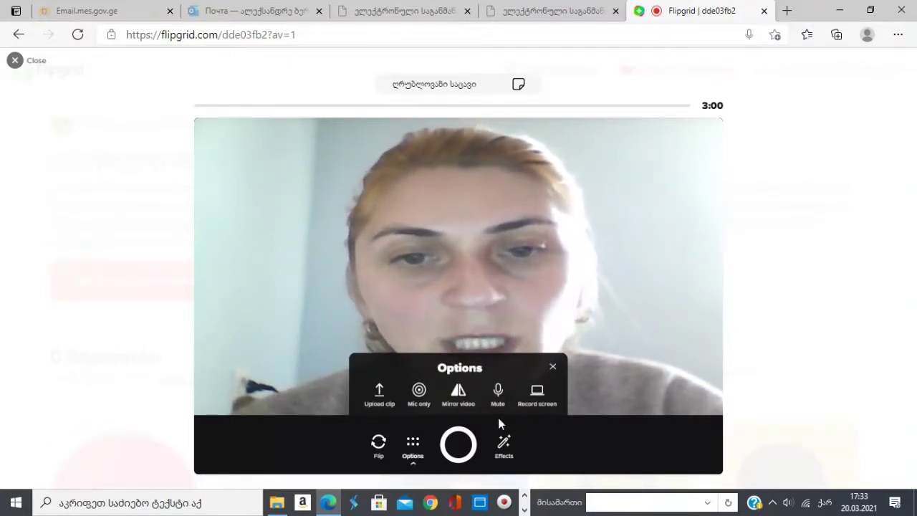
{"action": "left_click", "coordinate": [537, 398]}
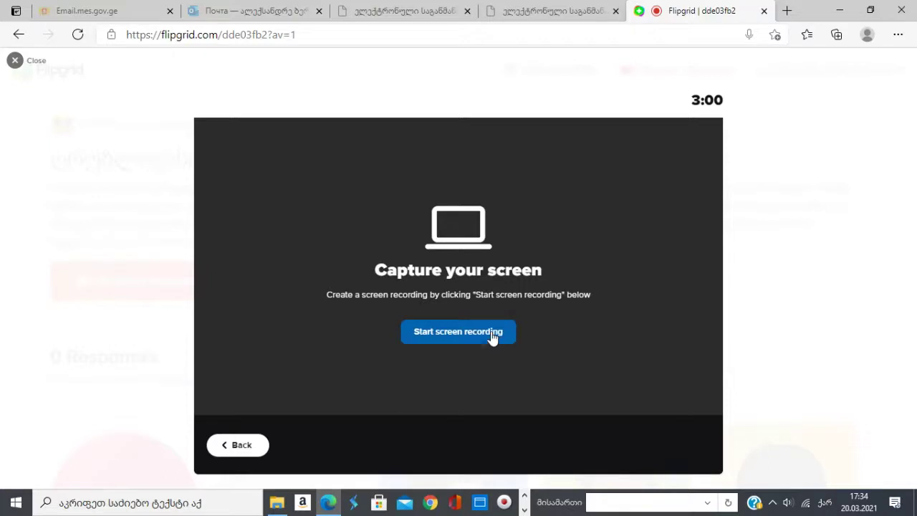
{"action": "left_click", "coordinate": [493, 334]}
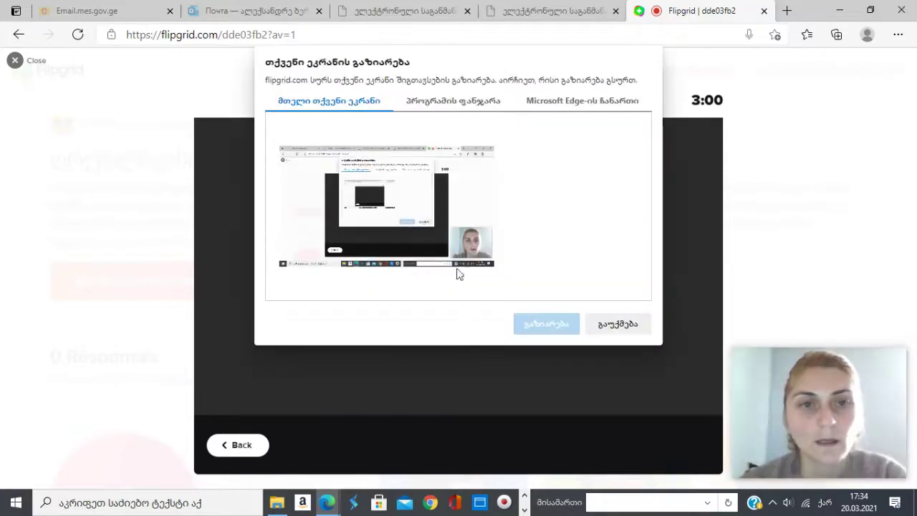
{"action": "left_click", "coordinate": [444, 102]}
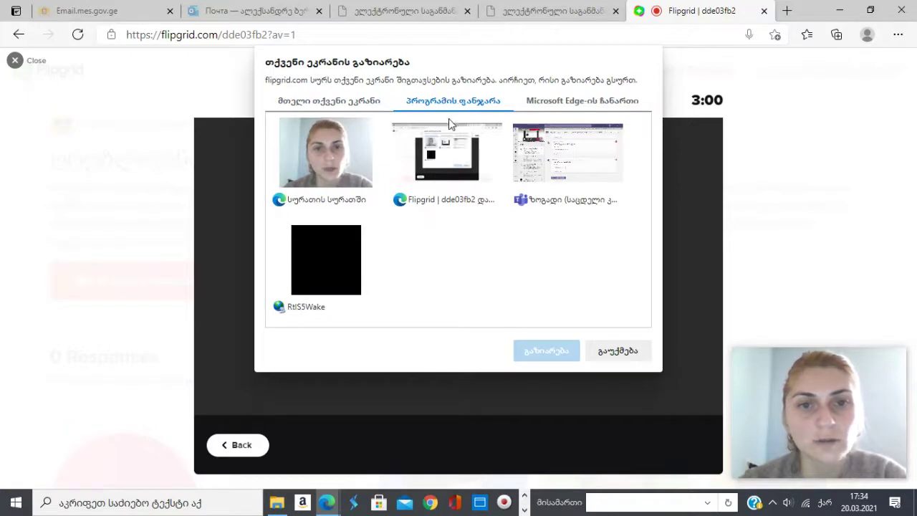
{"action": "left_click", "coordinate": [441, 155]}
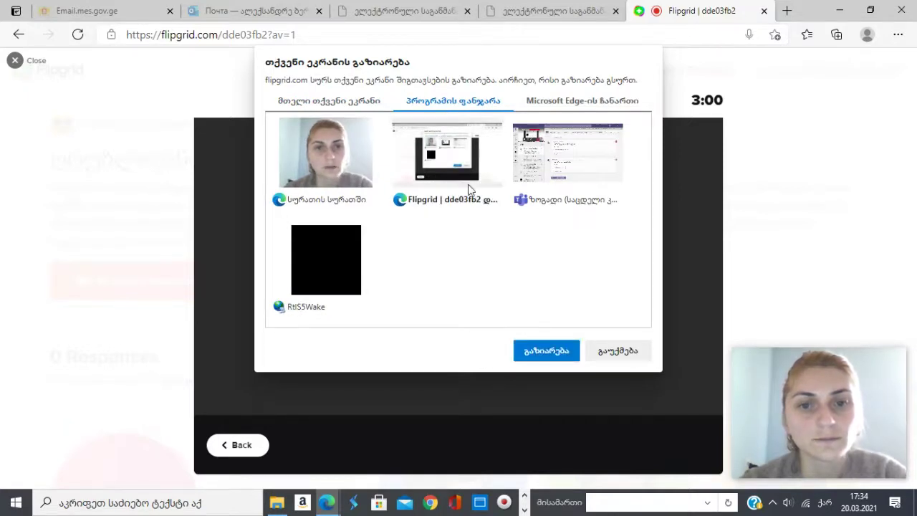
{"action": "left_click", "coordinate": [546, 351]}
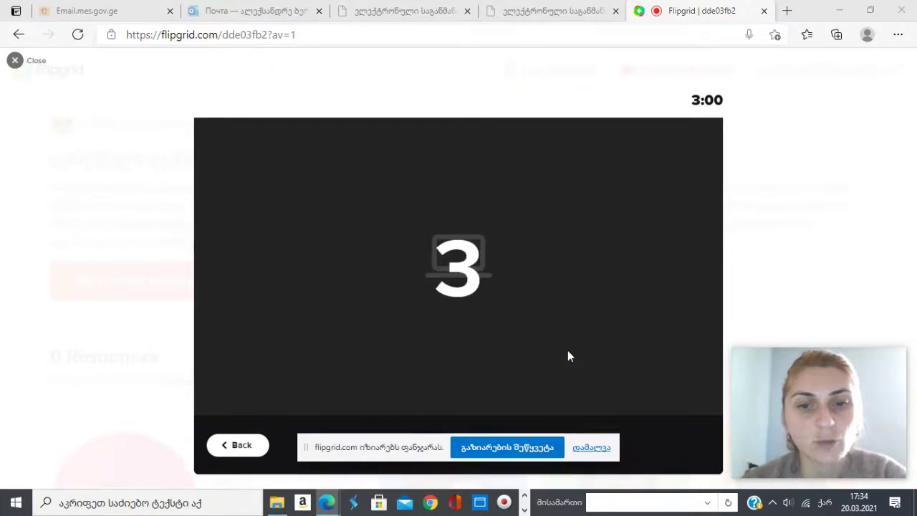
{"action": "left_click", "coordinate": [524, 509]}
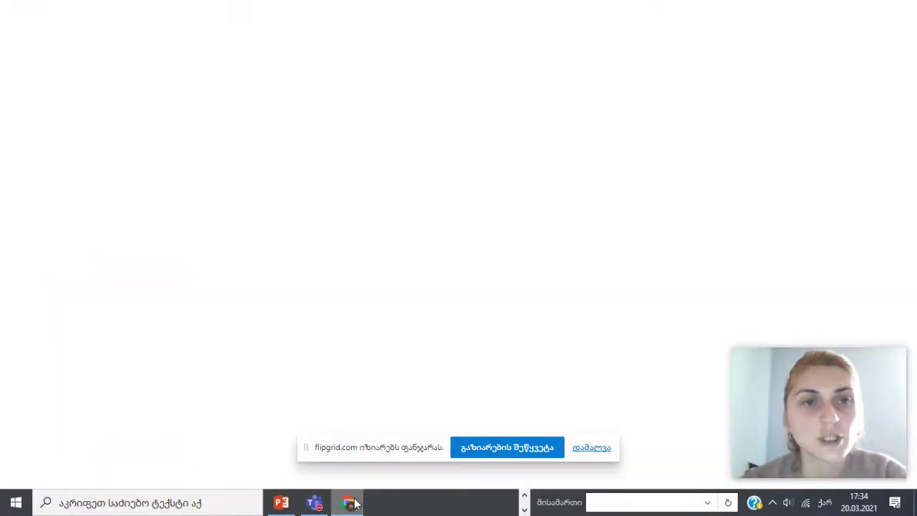
{"action": "left_click", "coordinate": [349, 503]}
Go to the My files - OneDrive tab and look through the New and Upload menus
{"action": "left_click", "coordinate": [593, 11]}
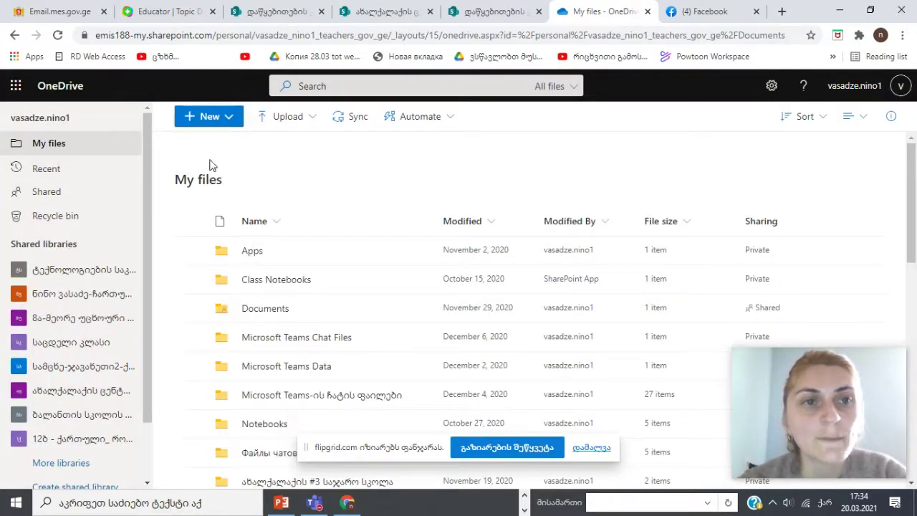
{"action": "left_click", "coordinate": [224, 125]}
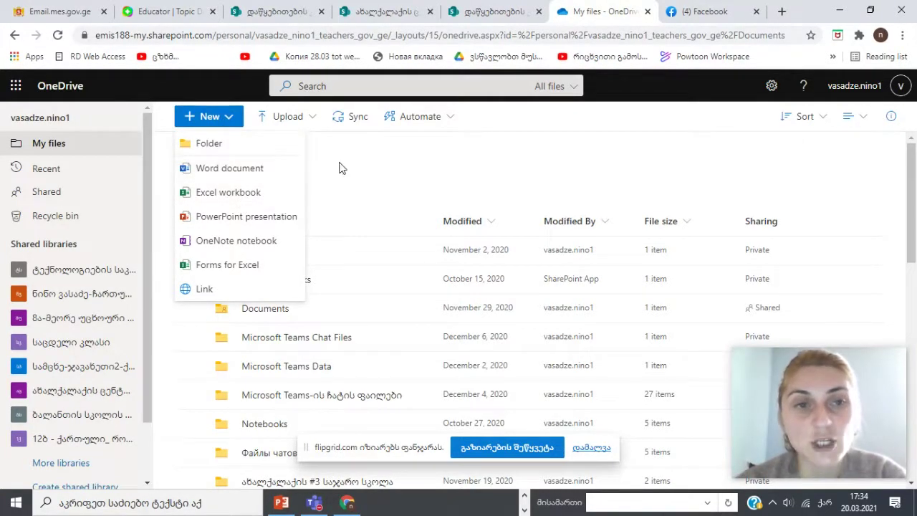
{"action": "left_click", "coordinate": [312, 123]}
{"action": "left_click", "coordinate": [311, 123]}
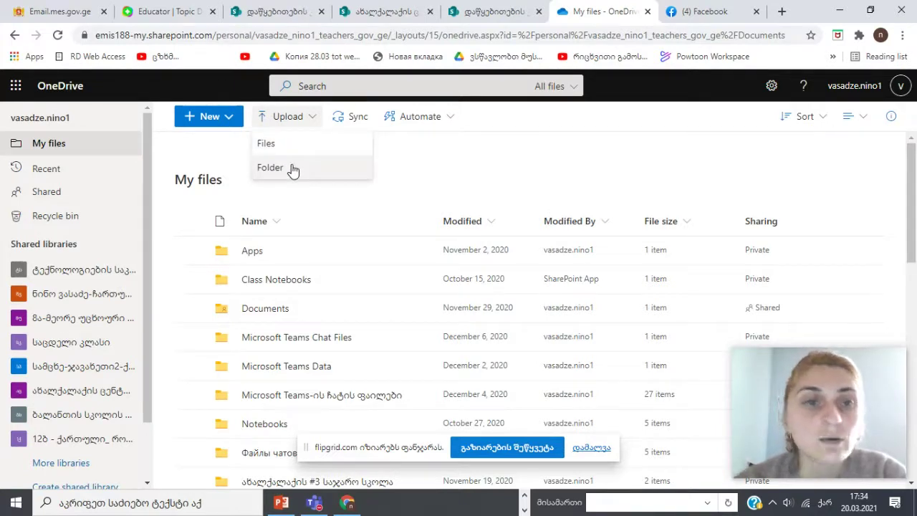
Share the Apps folder with its link limited to Specific people
{"action": "left_click", "coordinate": [758, 251]}
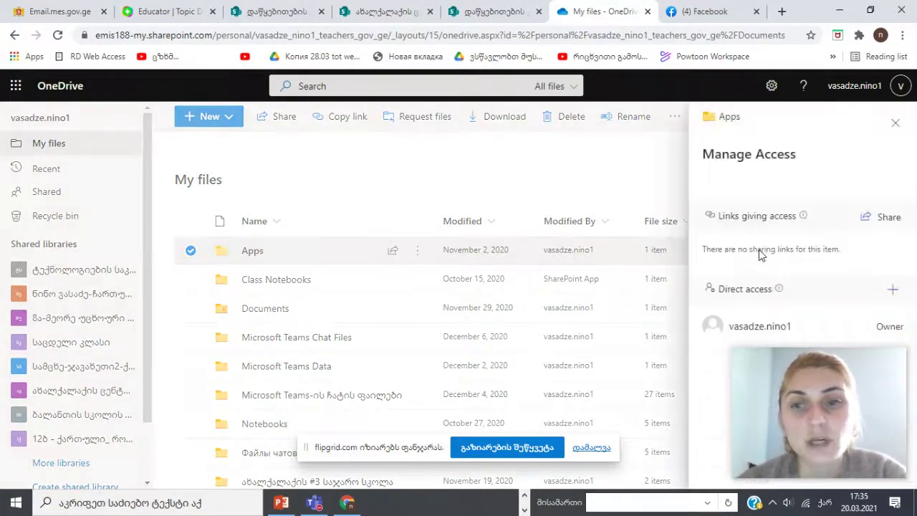
{"action": "left_click", "coordinate": [885, 223]}
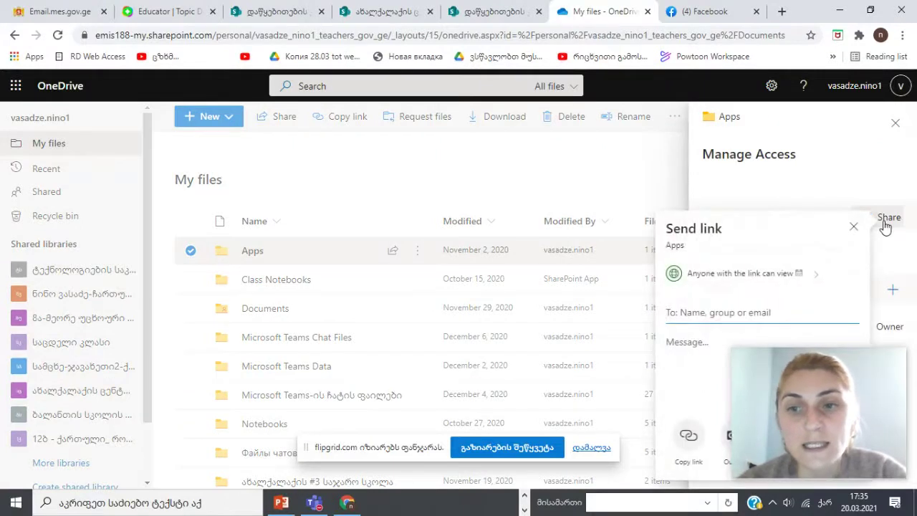
{"action": "left_click", "coordinate": [802, 275]}
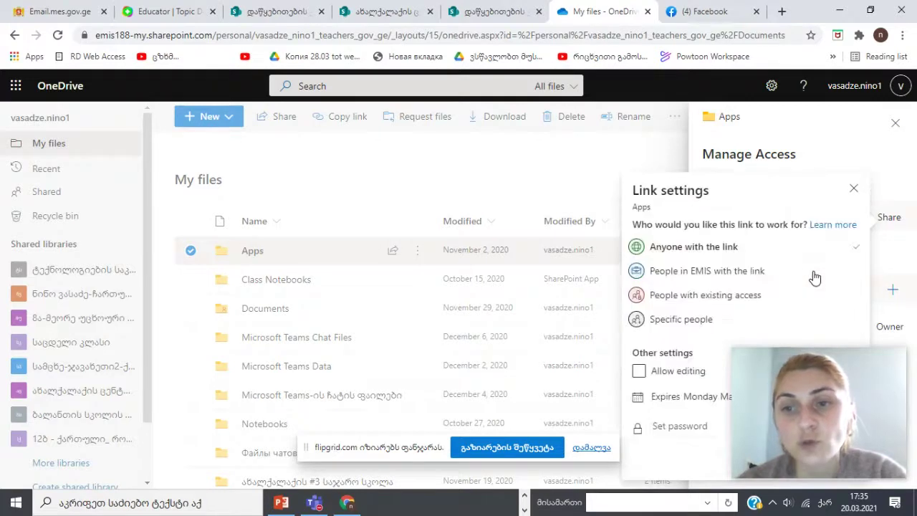
{"action": "left_click", "coordinate": [685, 320]}
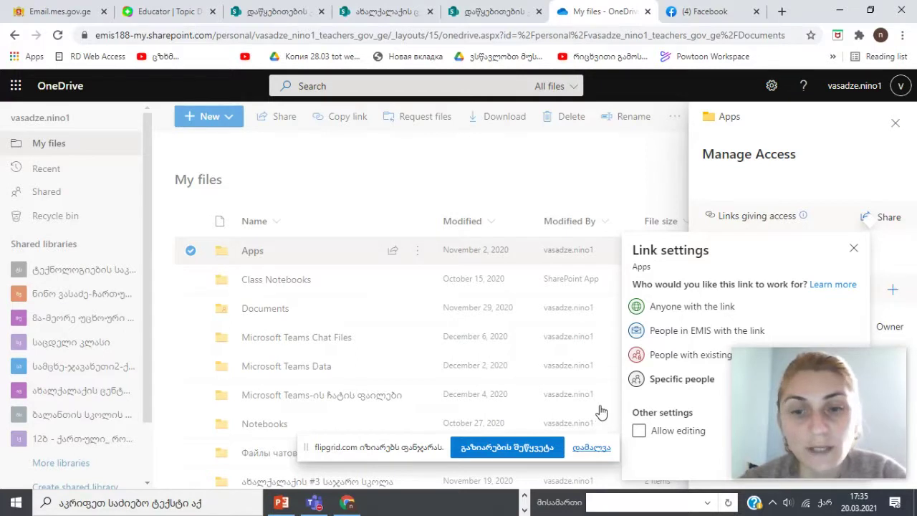
Stop sharing the screen to end the recording and return to Flipgrid in Edge
{"action": "left_click", "coordinate": [502, 450]}
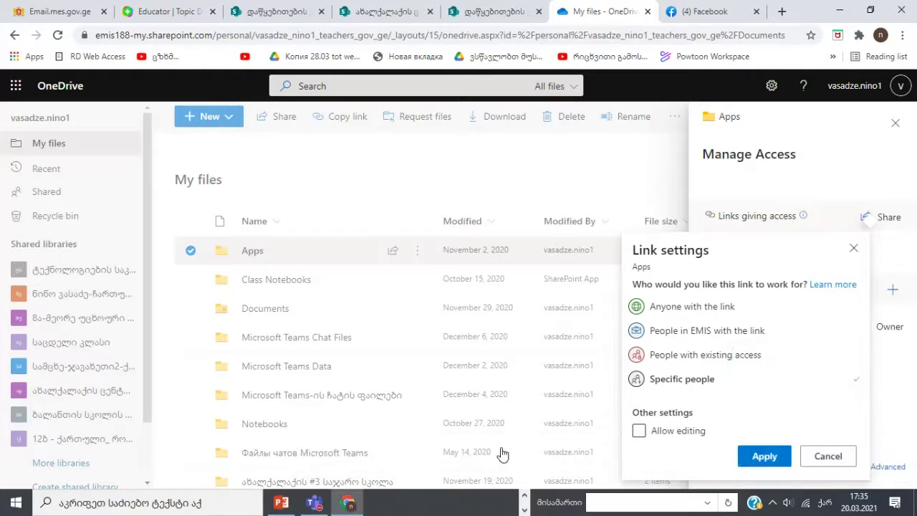
{"action": "left_click", "coordinate": [524, 510]}
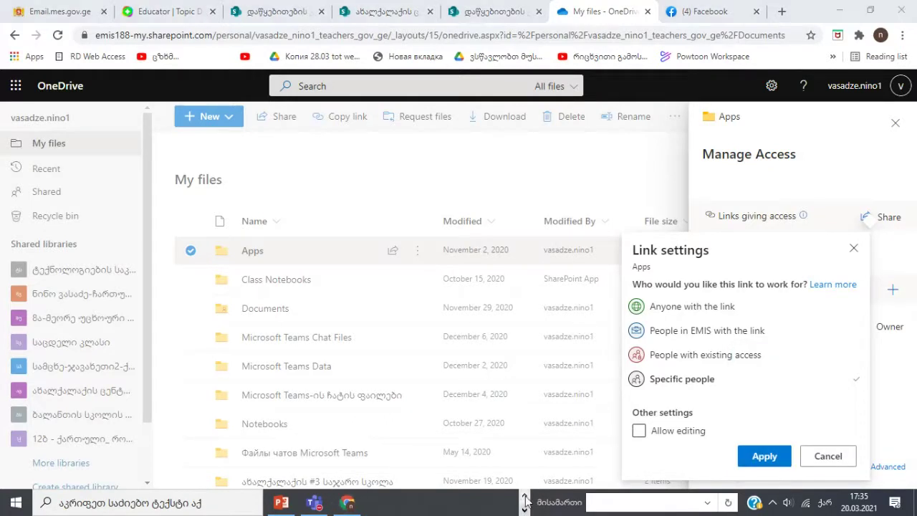
{"action": "left_click", "coordinate": [524, 510]}
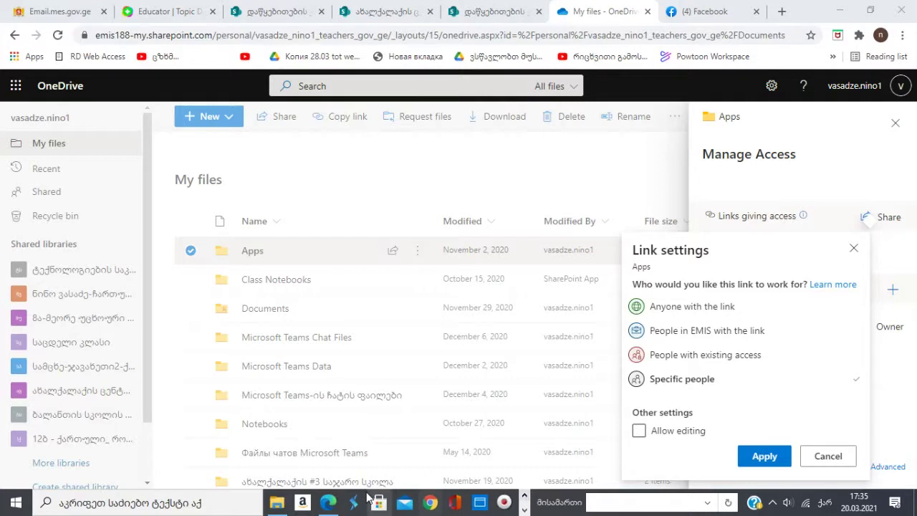
{"action": "mouse_move", "coordinate": [368, 497]}
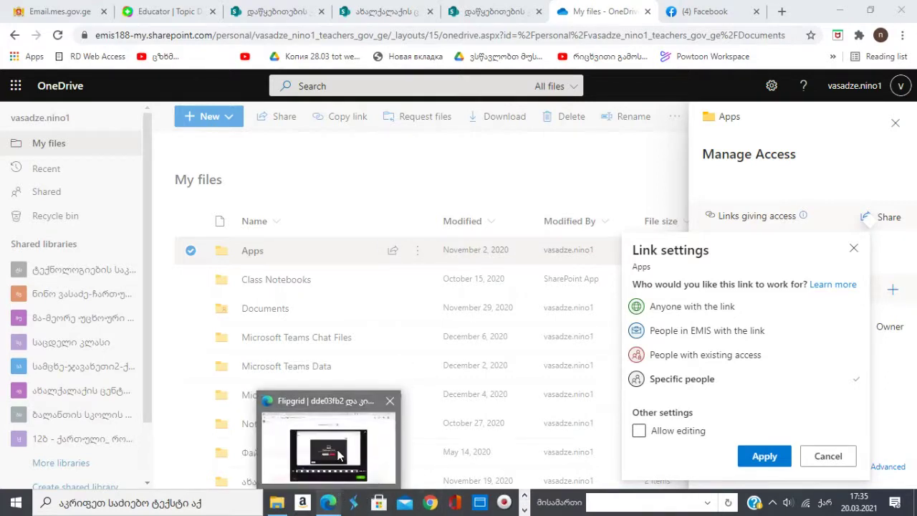
{"action": "left_click", "coordinate": [339, 455]}
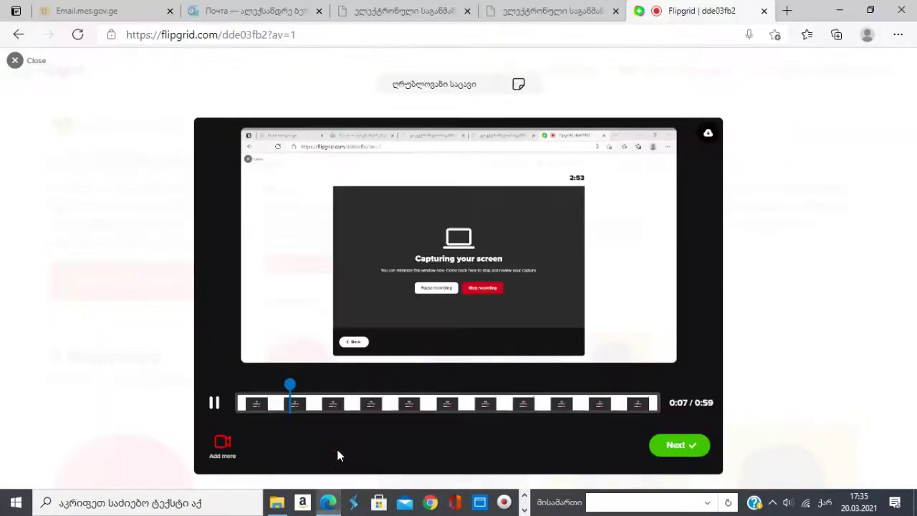
Pause the recorded preview and submit the screen-recorded video response
{"action": "left_click", "coordinate": [214, 404]}
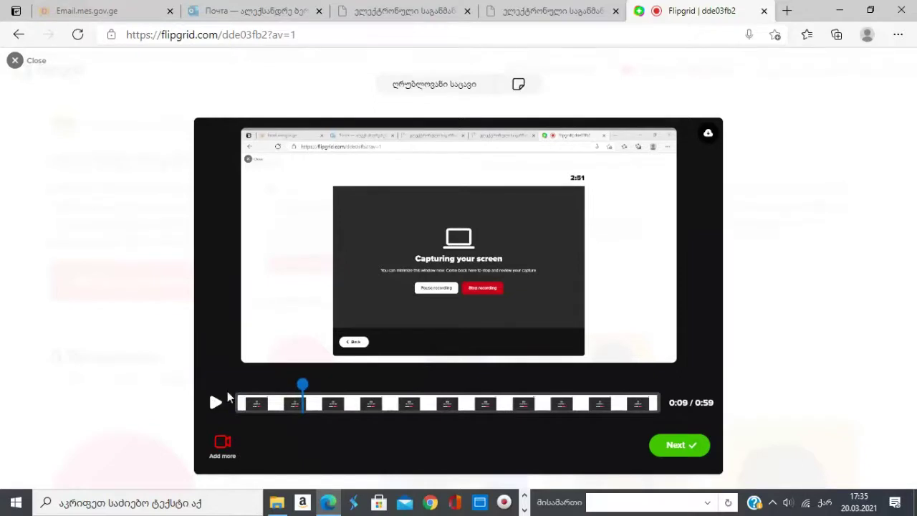
{"action": "left_click", "coordinate": [678, 443]}
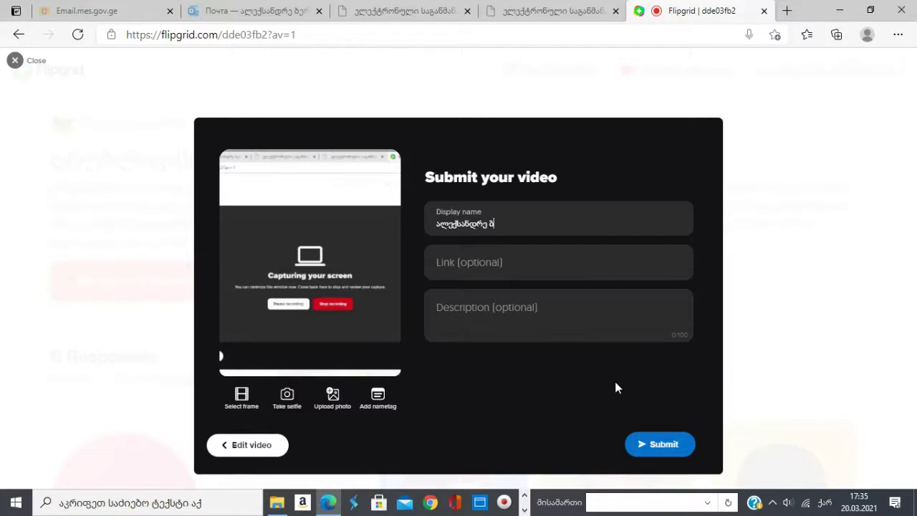
{"action": "left_click", "coordinate": [654, 444]}
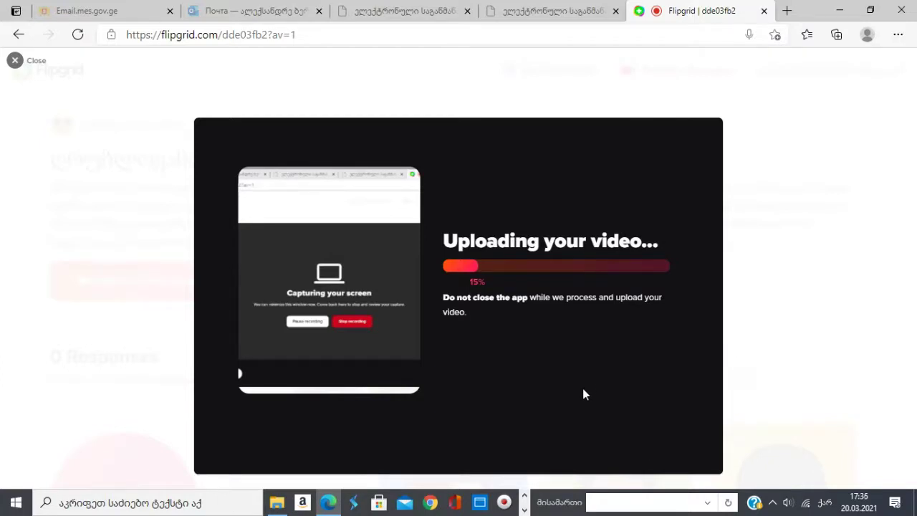
Go back to the Flipgrid educator tab in Chrome and dismiss the Your Topic is ready! dialog
{"action": "left_click", "coordinate": [525, 509]}
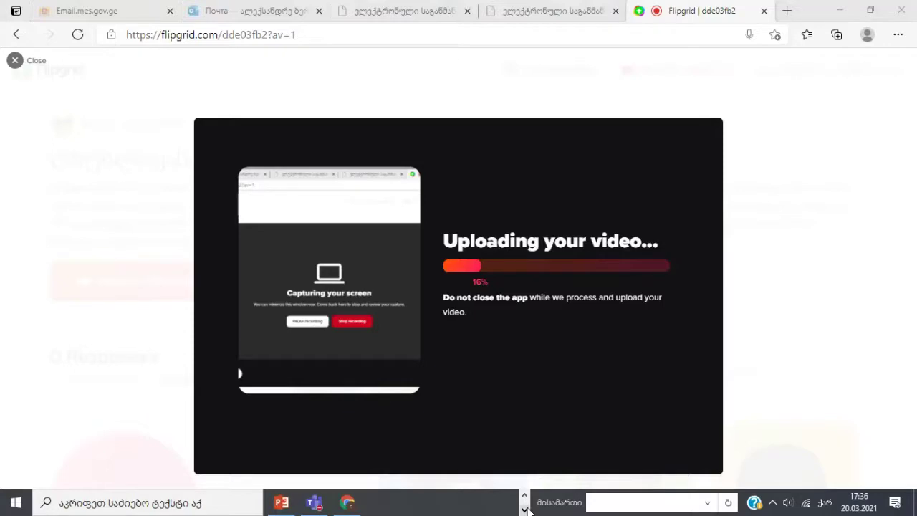
{"action": "left_click", "coordinate": [346, 502]}
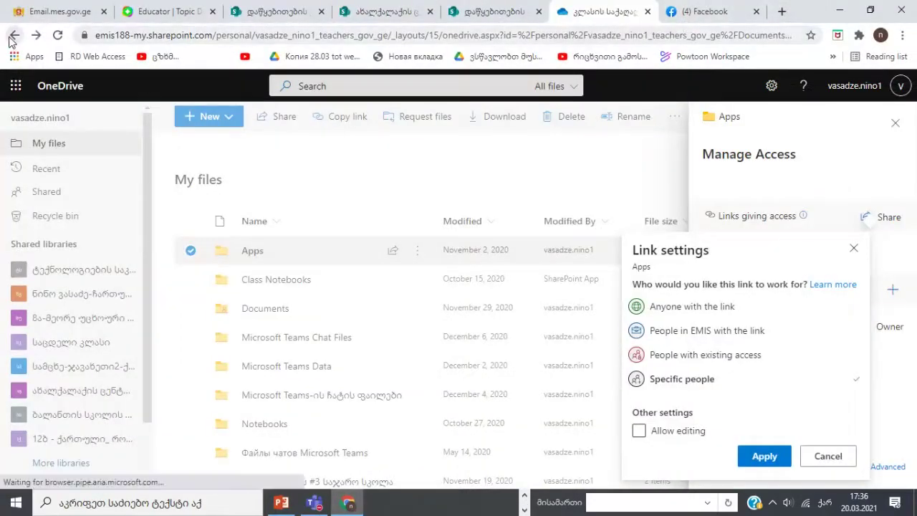
{"action": "left_click", "coordinate": [165, 12]}
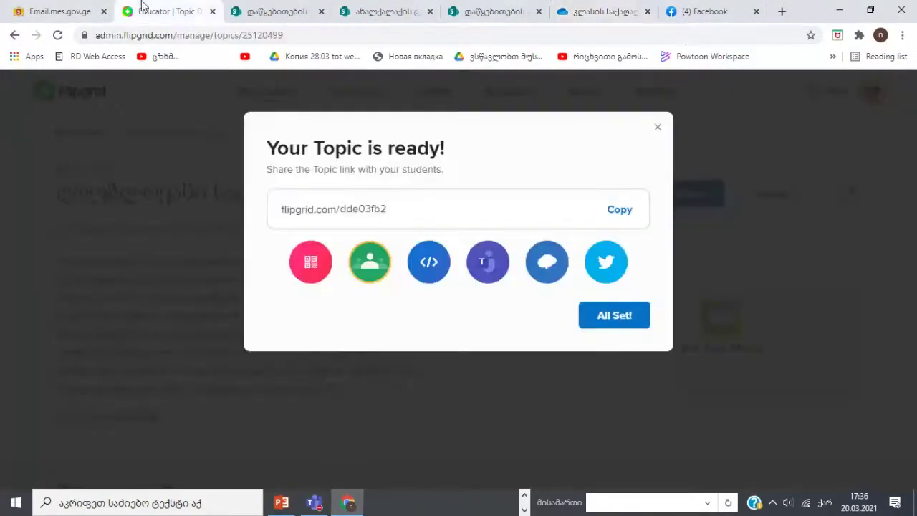
{"action": "left_click", "coordinate": [677, 120]}
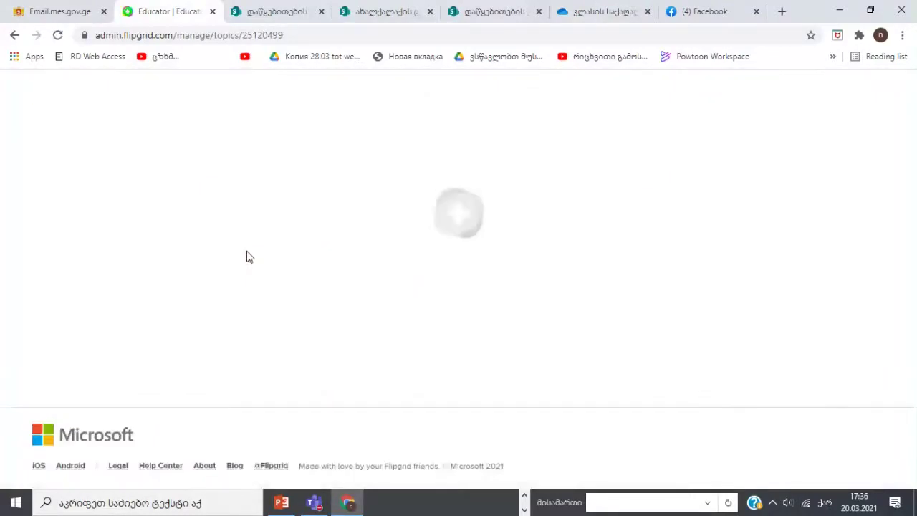